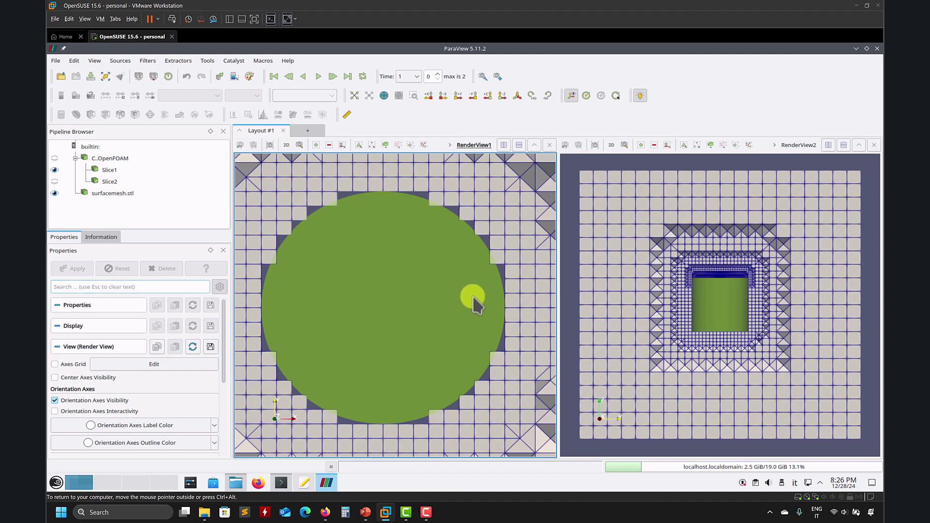
- Open C1/system/controlDict in Kate from Dolphin, then minimize Kate and Dolphin
scroll(472, 298, "up", 3)
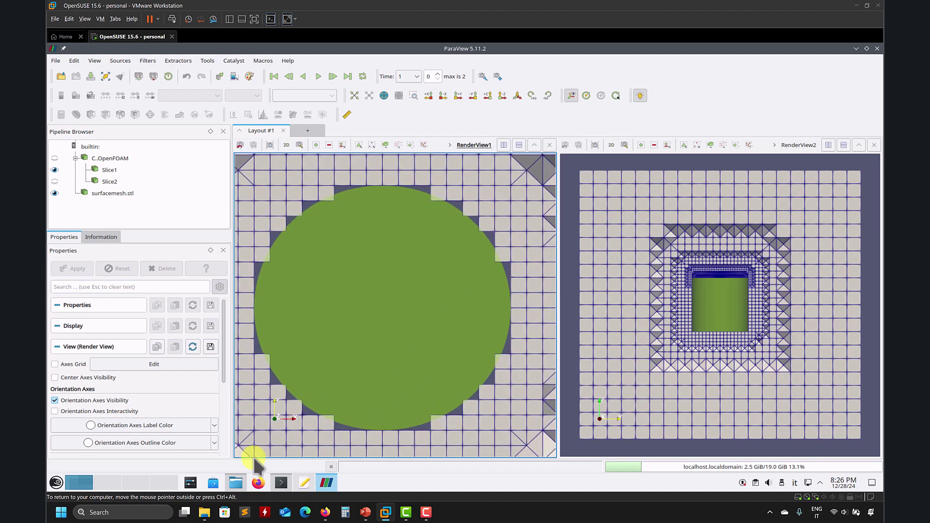
left_click(235, 482)
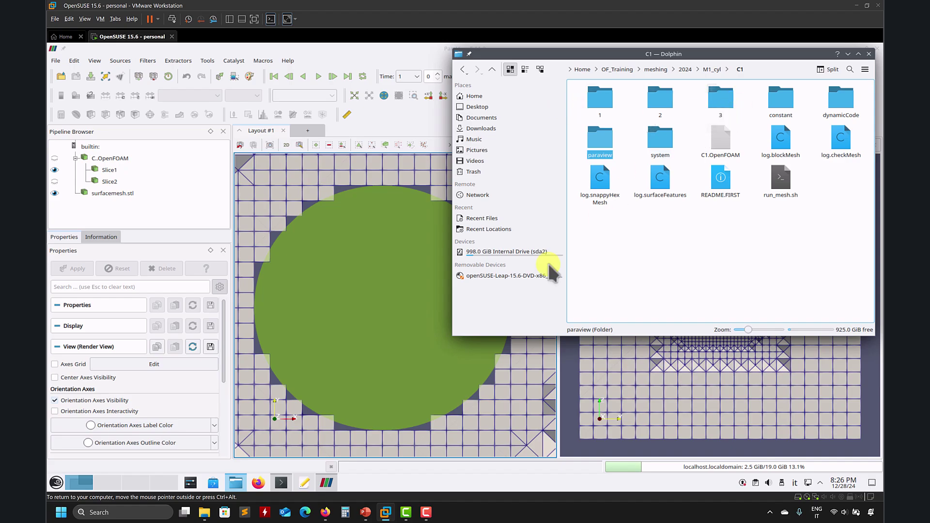
left_click(304, 483)
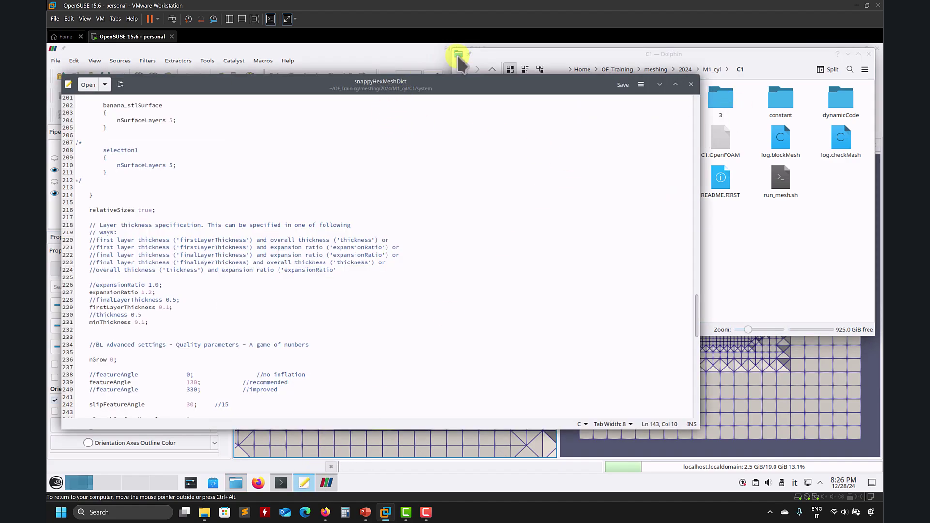
left_click(763, 240)
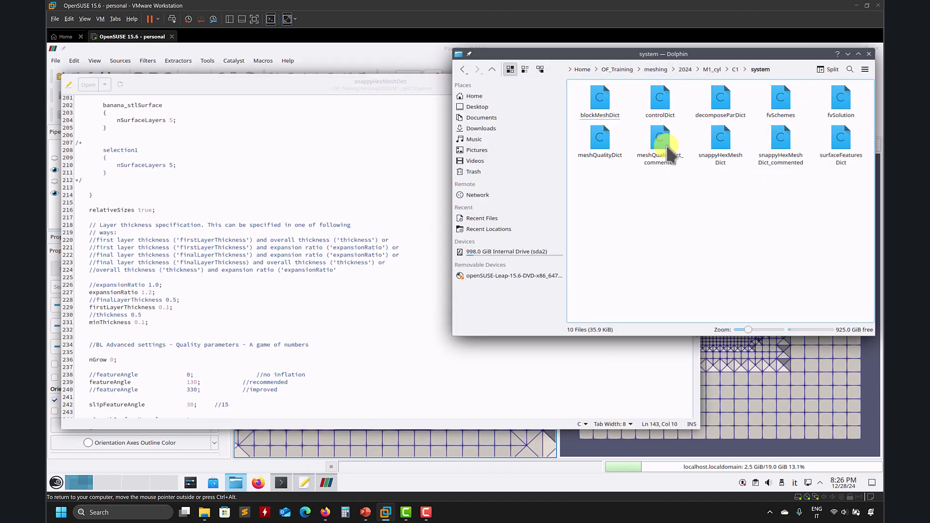
double_click(660, 97)
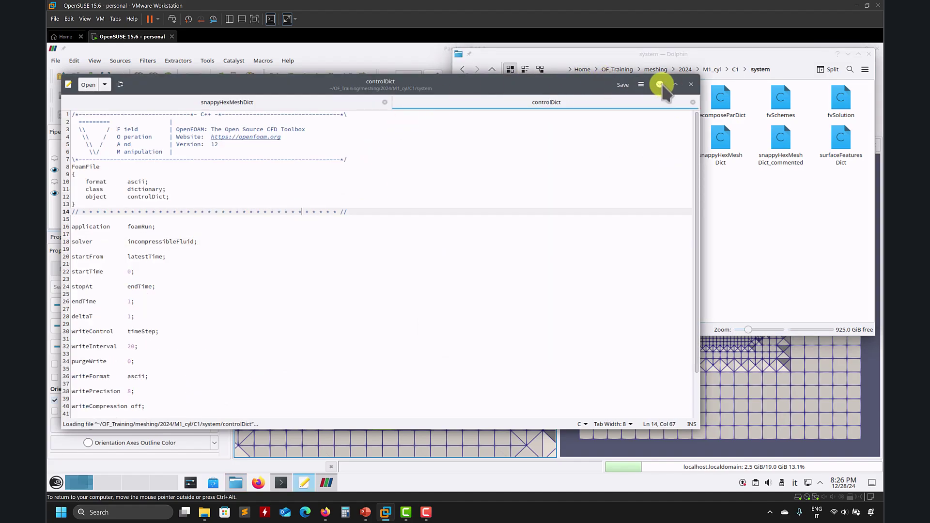
left_click(660, 85)
left_click(848, 53)
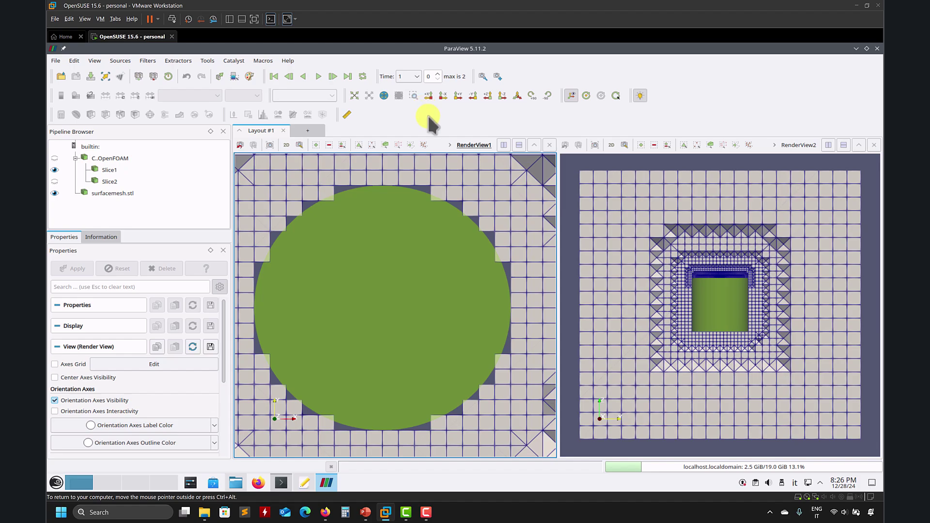
- Advance from time 1 to time 3 to show the snapped mesh
left_click(332, 76)
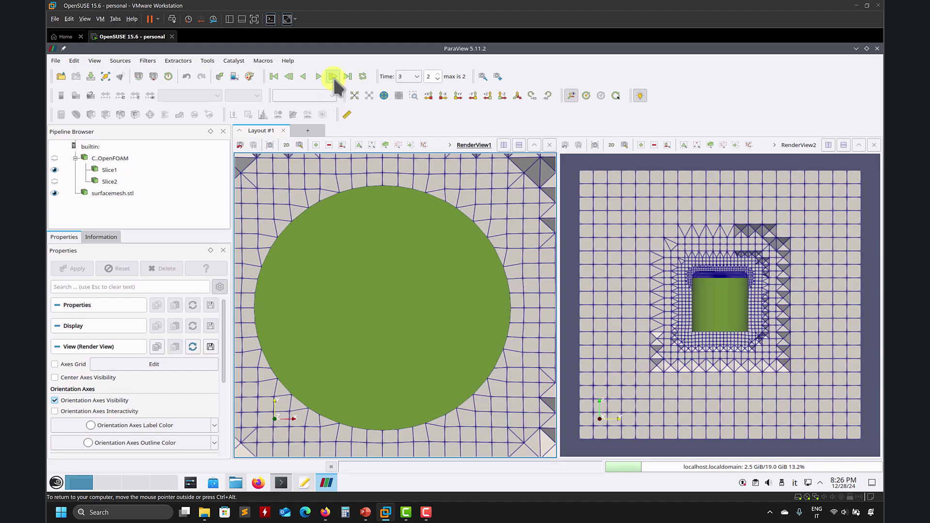
left_click(333, 76)
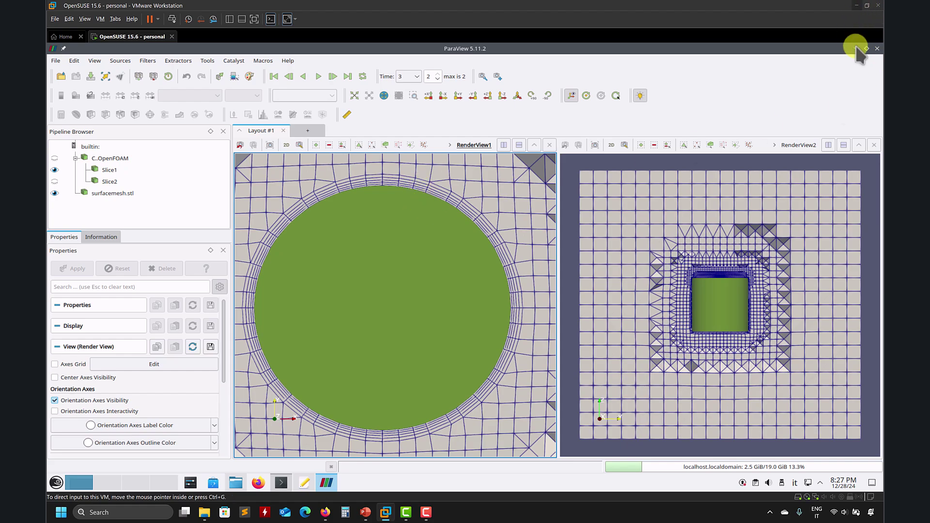
- Close ParaView and select time folders 1, 2 and 3 in Dolphin's C1 folder
left_click(876, 49)
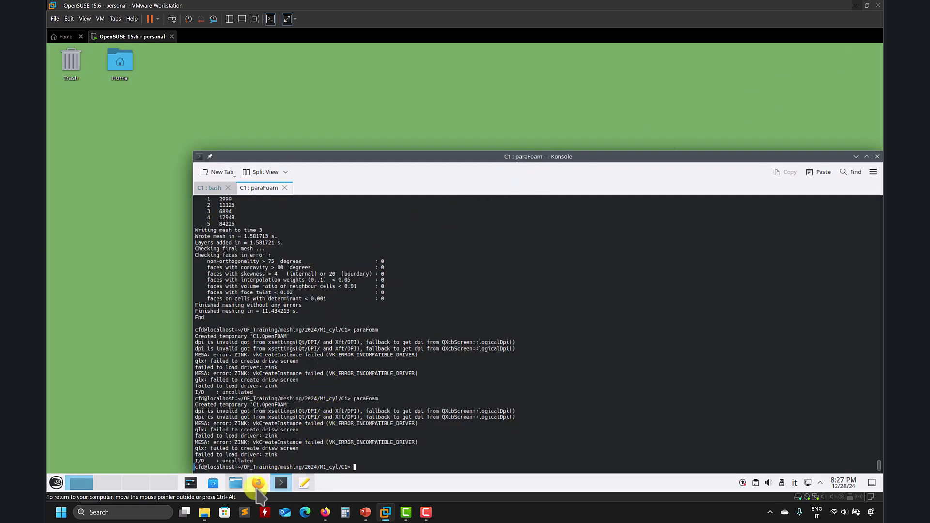
left_click(236, 483)
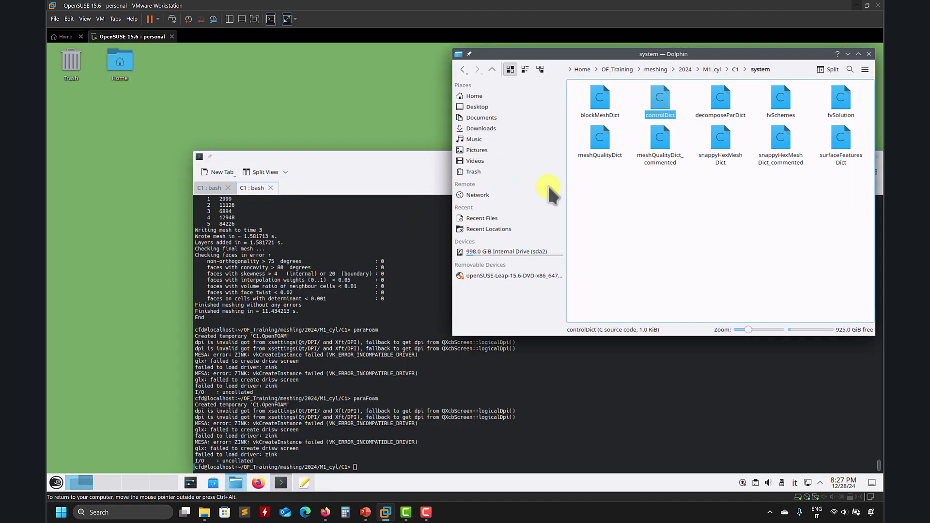
left_click(736, 69)
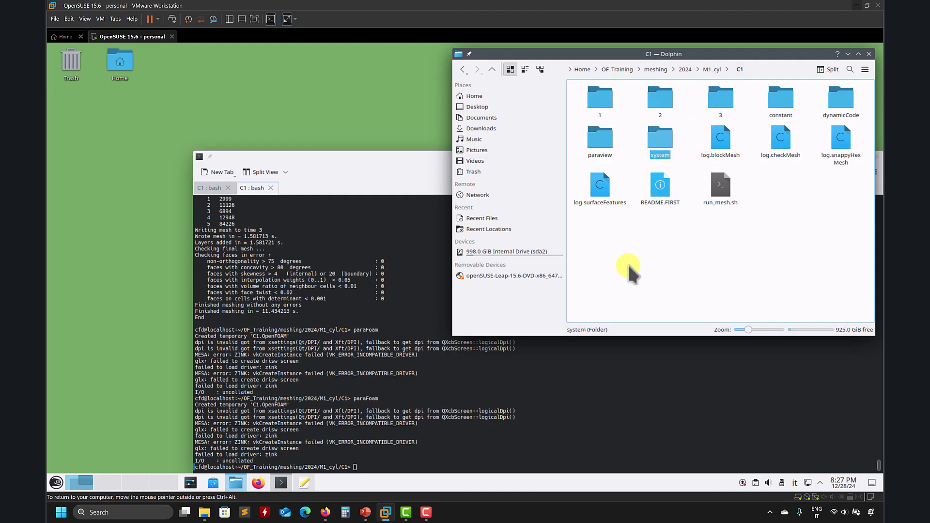
left_click_drag(577, 118, 747, 92)
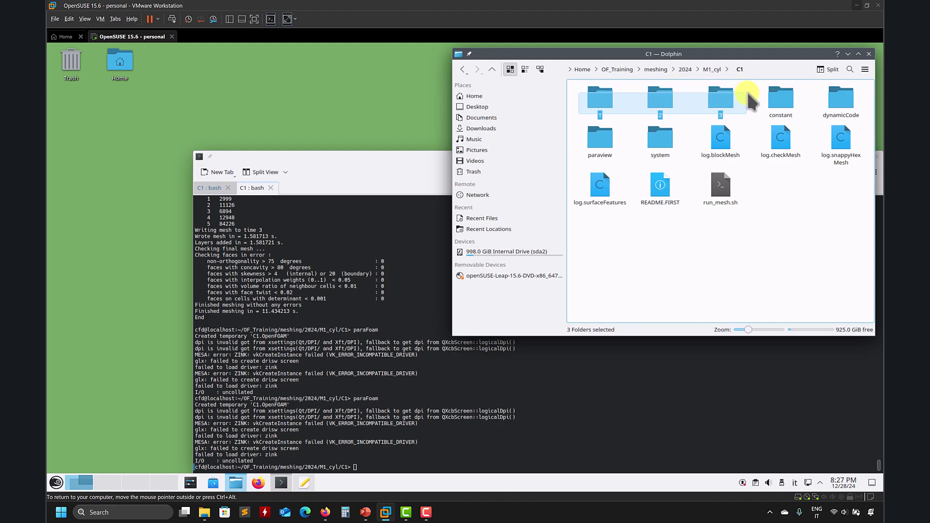
left_click_drag(748, 92, 748, 92)
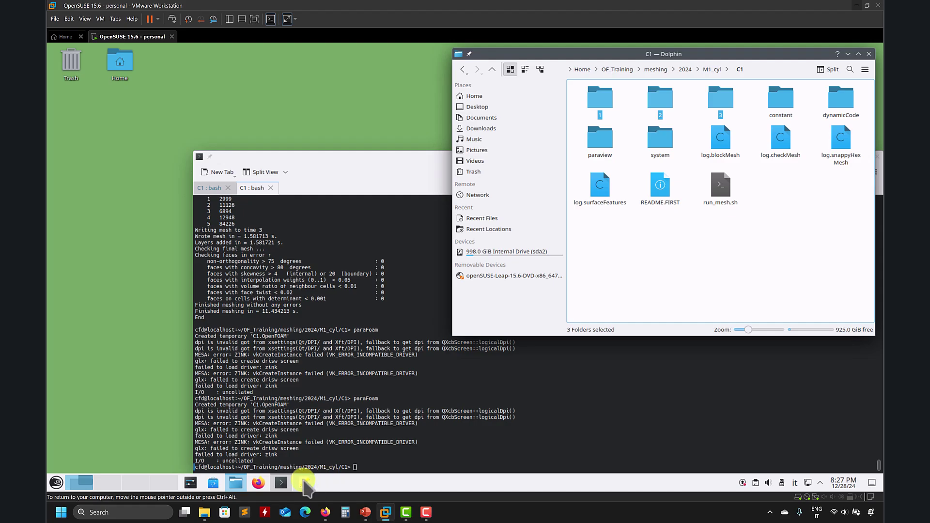
- Set castellatedMesh and snap to false in snappyHexMeshDict, leaving addLayers on, and save
left_click(304, 483)
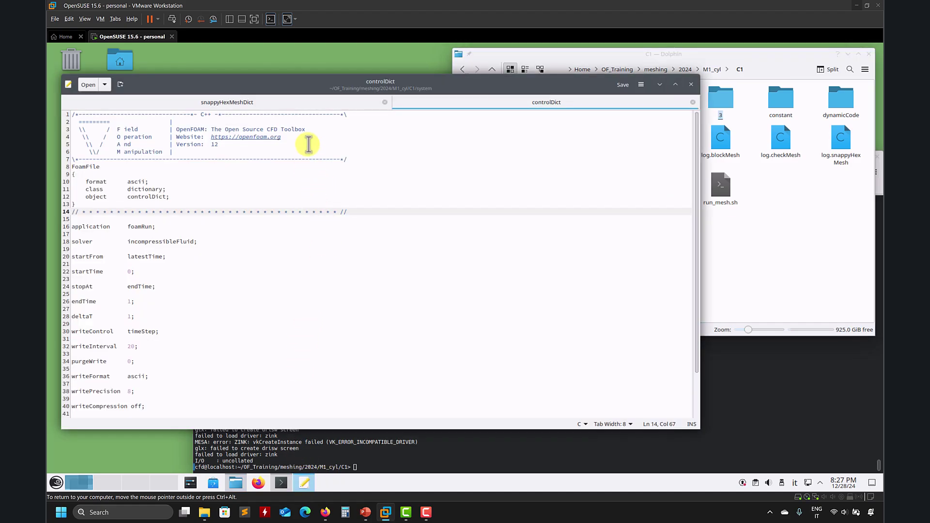
left_click(264, 104)
scroll(207, 232, "down", 5)
scroll(207, 233, "up", 10)
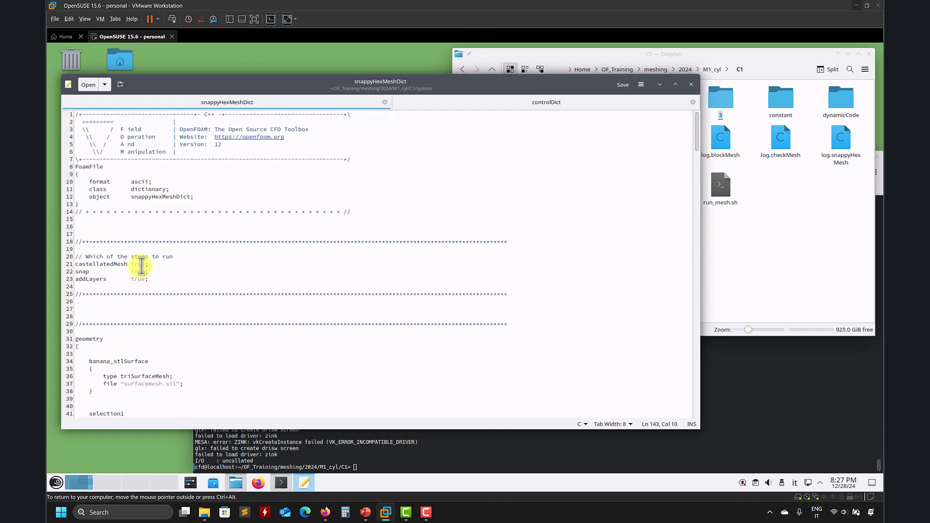
double_click(141, 263)
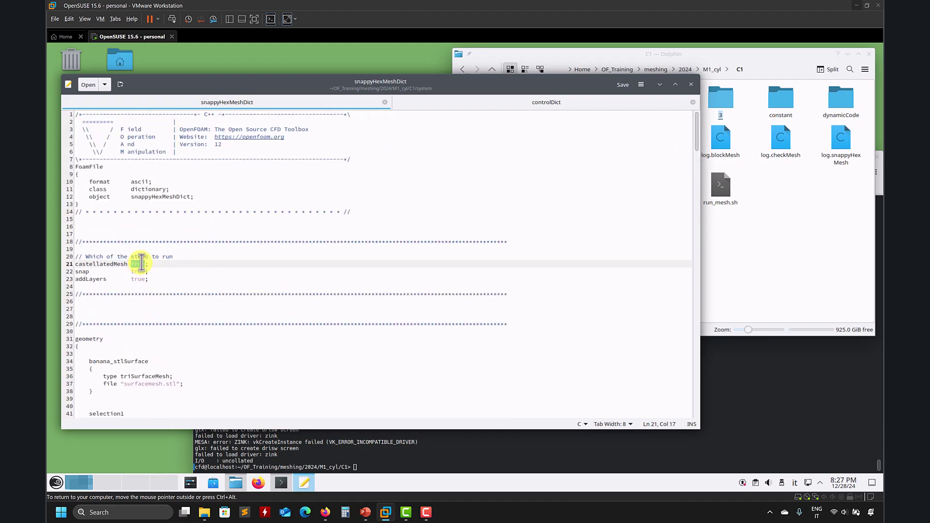
type("fals")
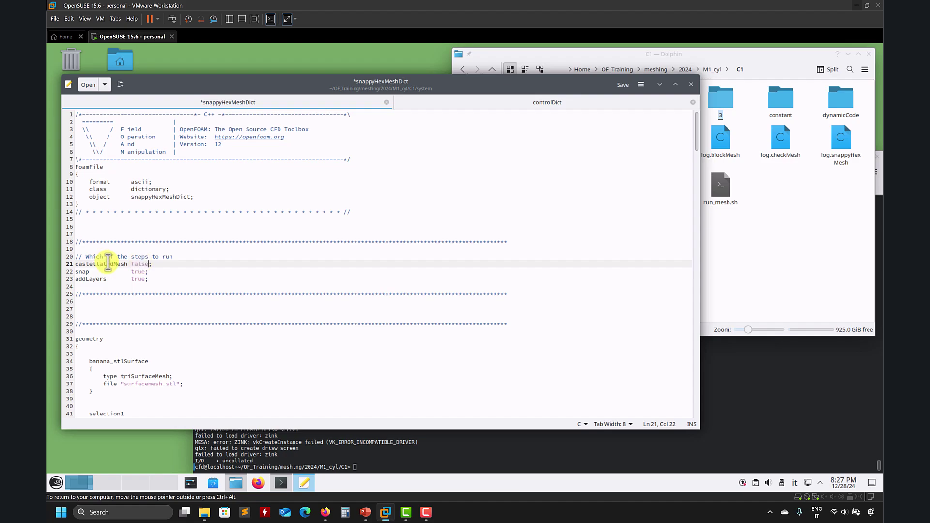
double_click(137, 272)
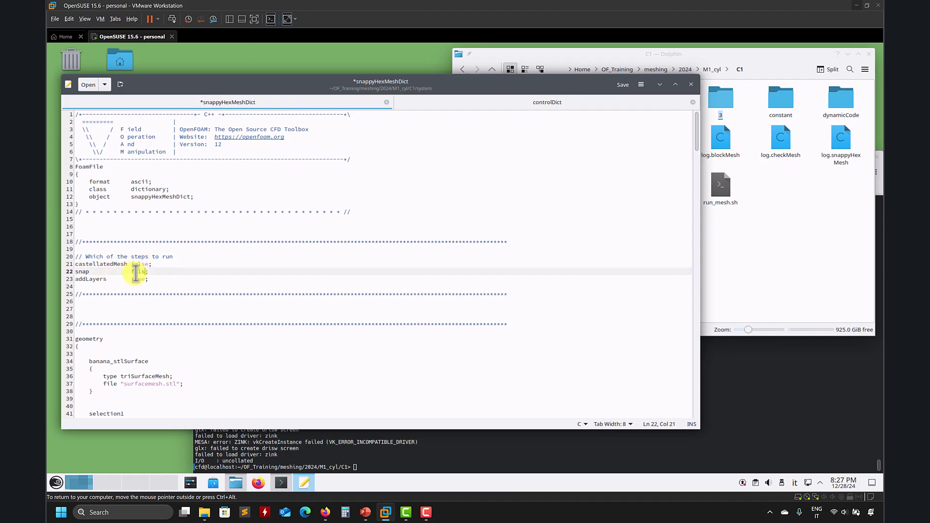
key("ctrl+s")
double_click(139, 279)
- Move time folder 3 to the trash in Dolphin
left_click(756, 271)
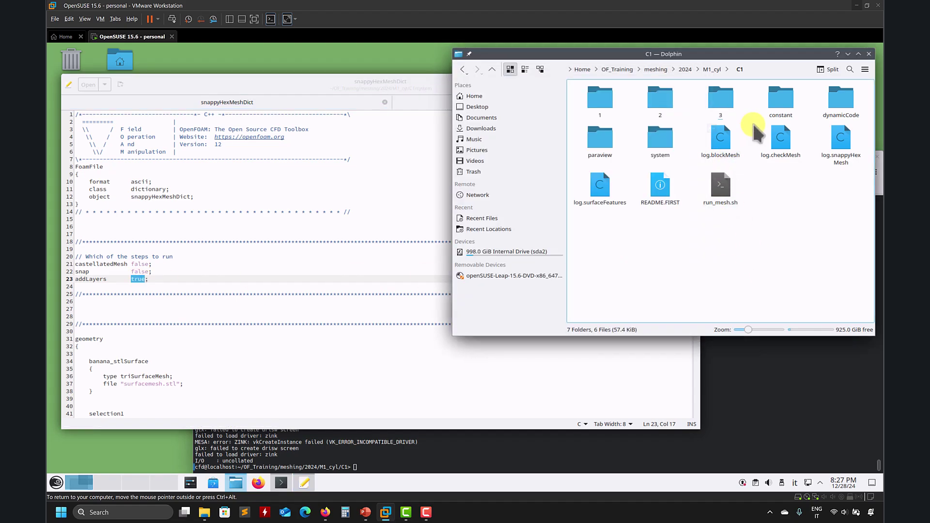
left_click(716, 100)
key("Delete")
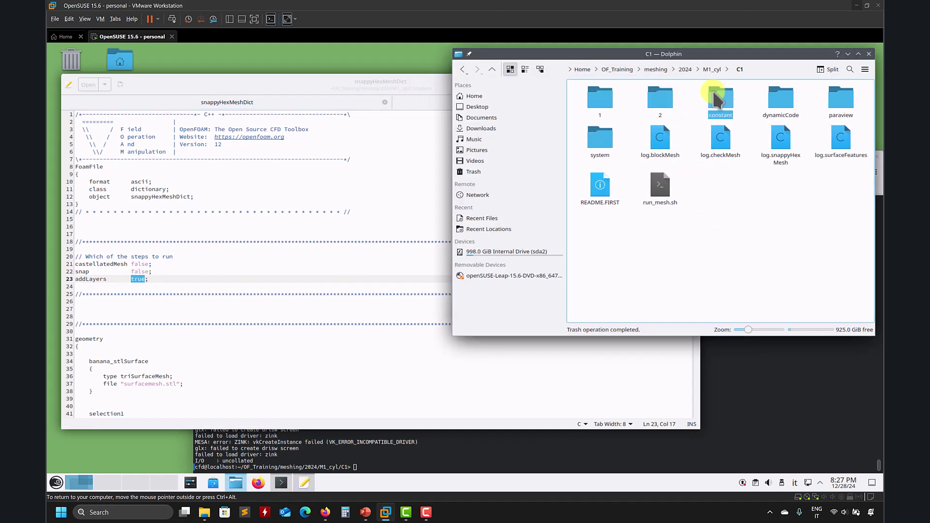
- Check controlDict's startFrom latestTime line, then review snappyHexMeshDict again
left_click(369, 238)
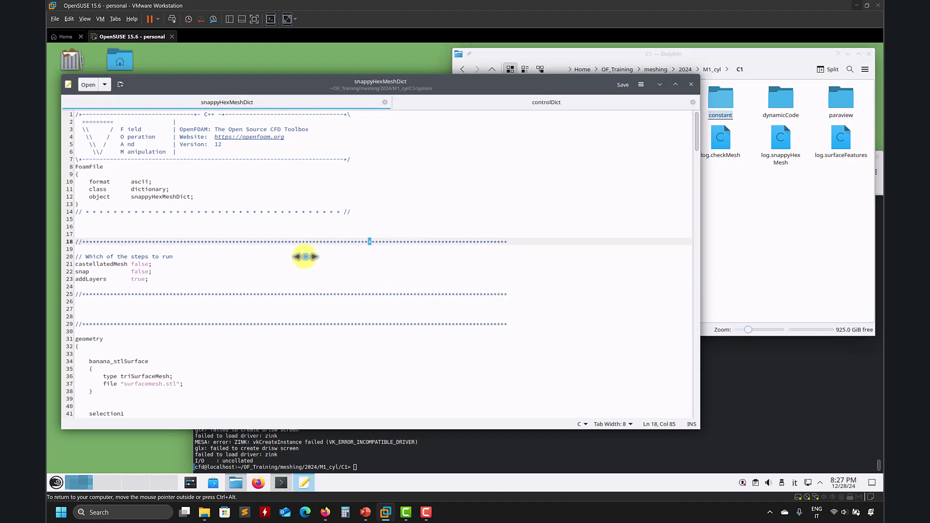
left_click(458, 104)
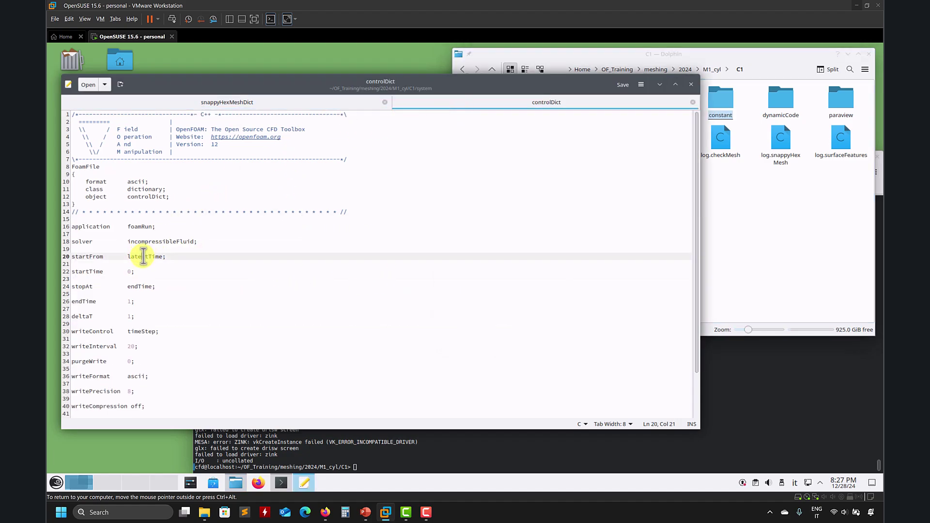
triple_click(142, 256)
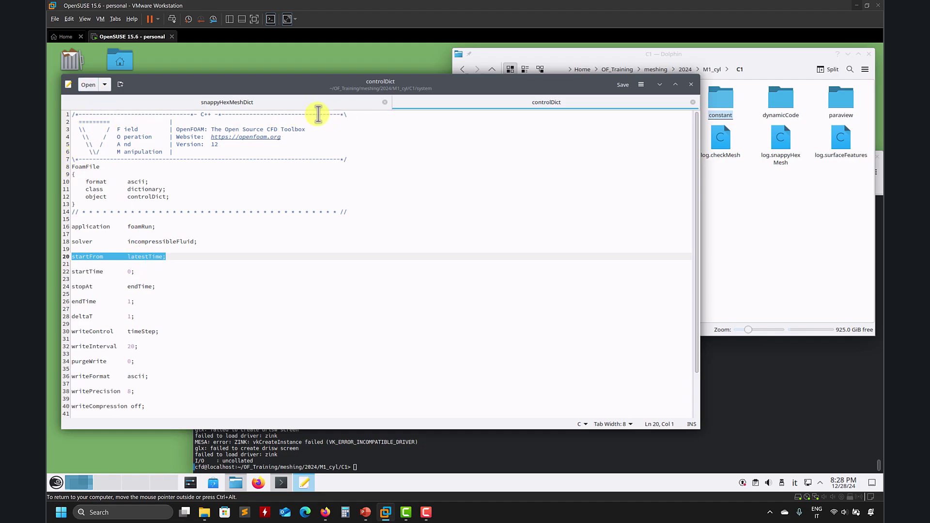
left_click(297, 104)
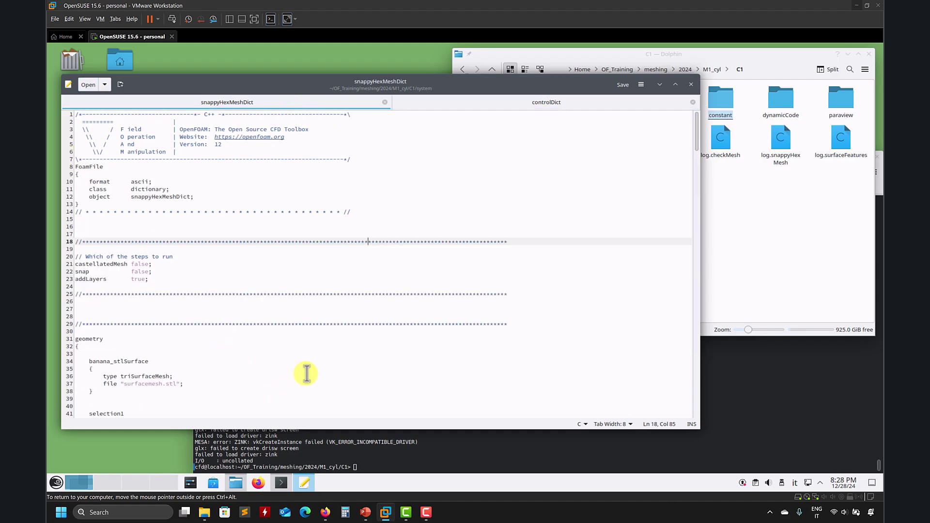
scroll(306, 374, "down", 20)
scroll(308, 373, "up", 10)
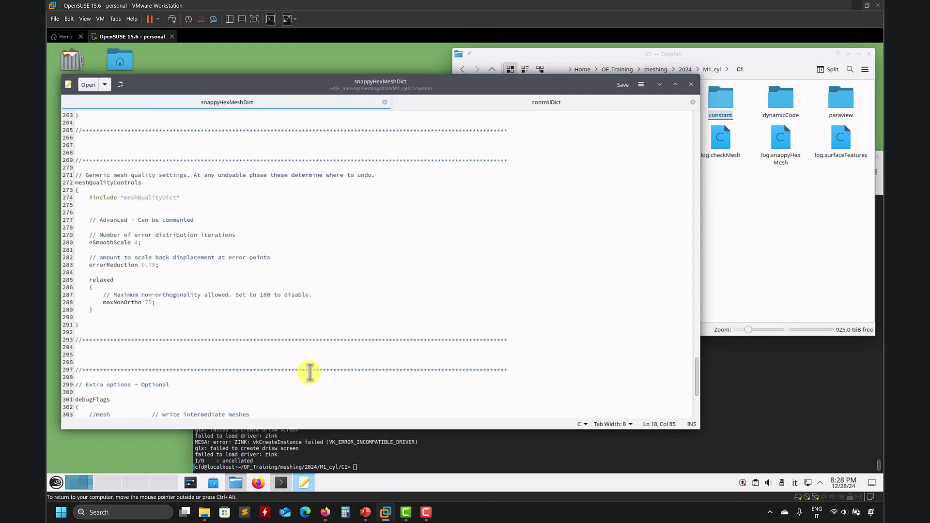
scroll(268, 356, "up", 5)
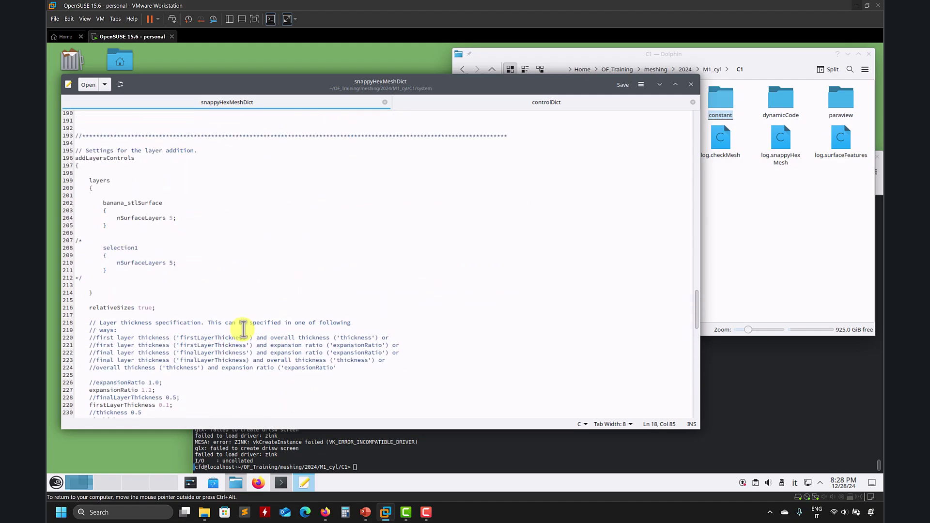
- Edit the banana_stlSurface layer count in snappyHexMeshDict and save
left_click(170, 218)
type("1")
key("ctrl+s")
- Run snappyHexMesh and inspect the banana_stlSurface summary: 1.88 layers, 25.3% thickness
left_click(426, 443)
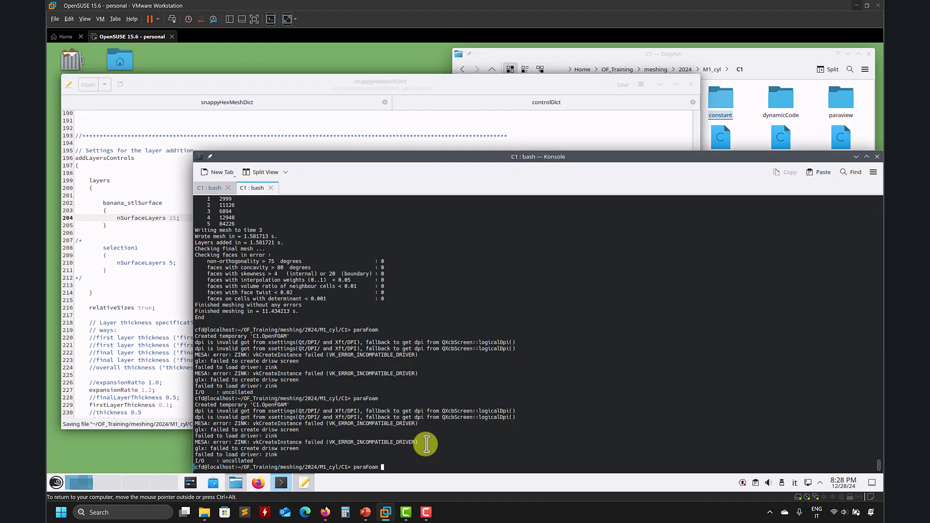
key("Return")
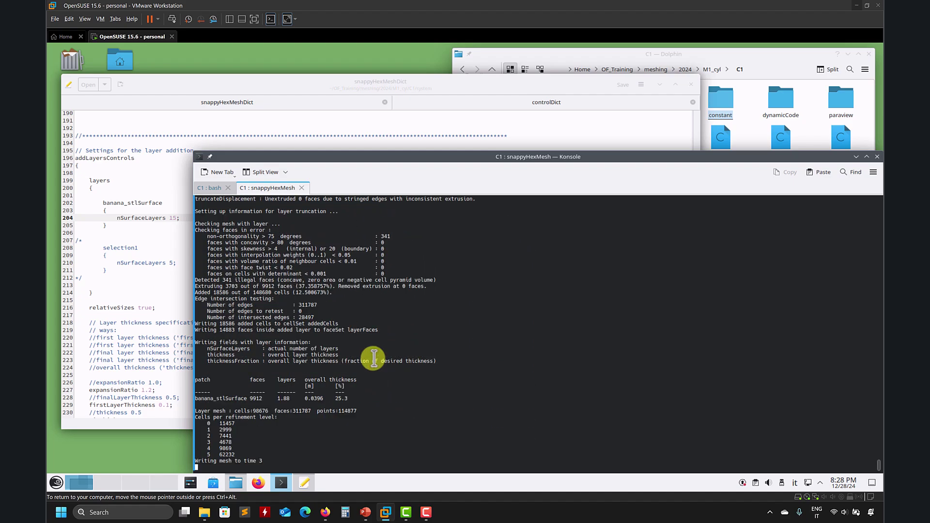
triple_click(312, 305)
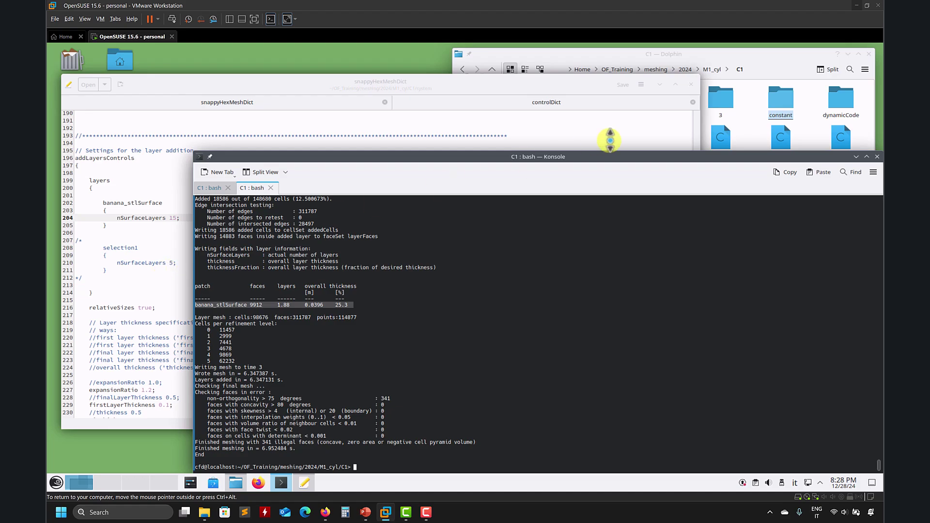
- Delete the old time-3 folder and save snappyHexMeshDict with nSurfaceLayers 10
left_click(748, 116)
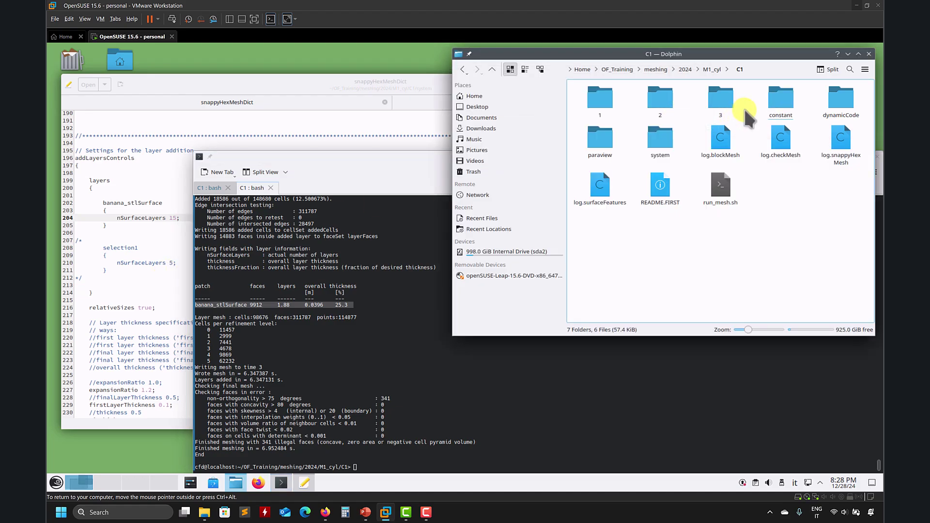
key("Delete")
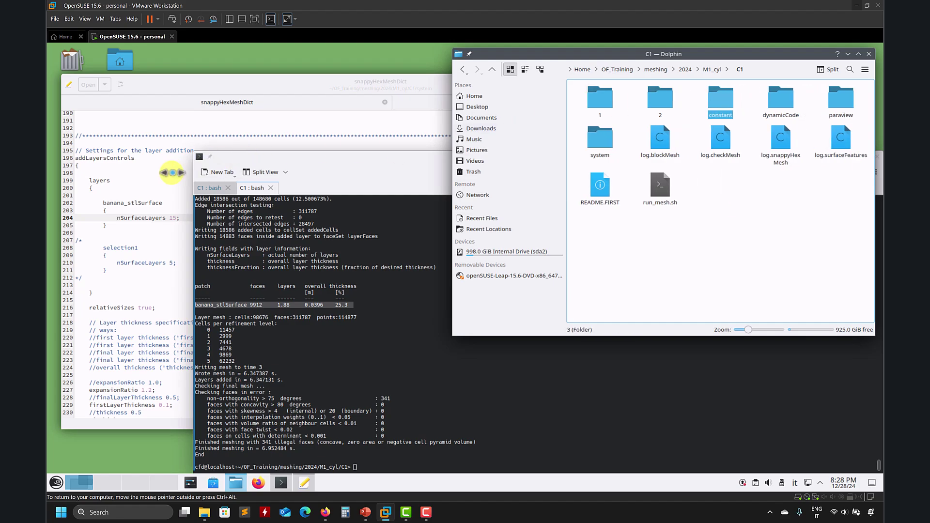
left_click(145, 195)
left_click(180, 219)
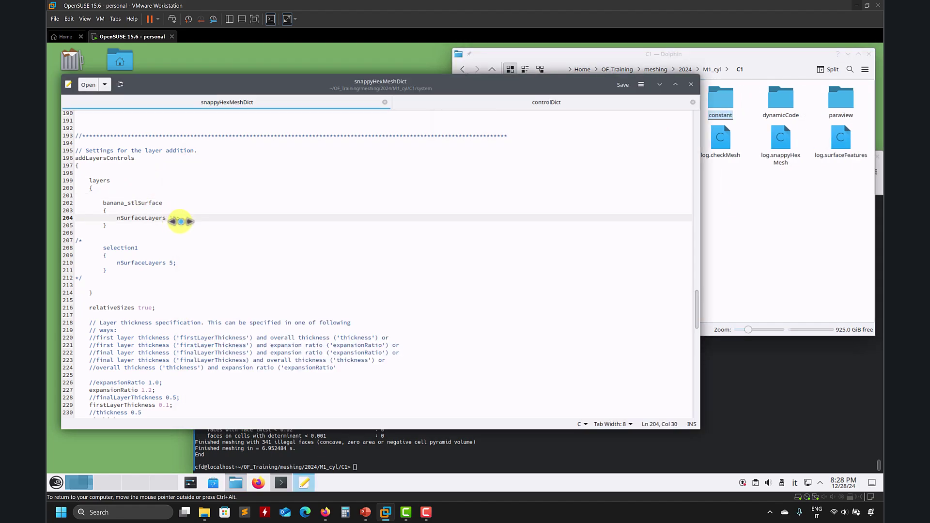
key("ctrl+s")
- Rerun snappyHexMesh and confirm 98.2% overall layer thickness with no errors
left_click(520, 459)
key("Up")
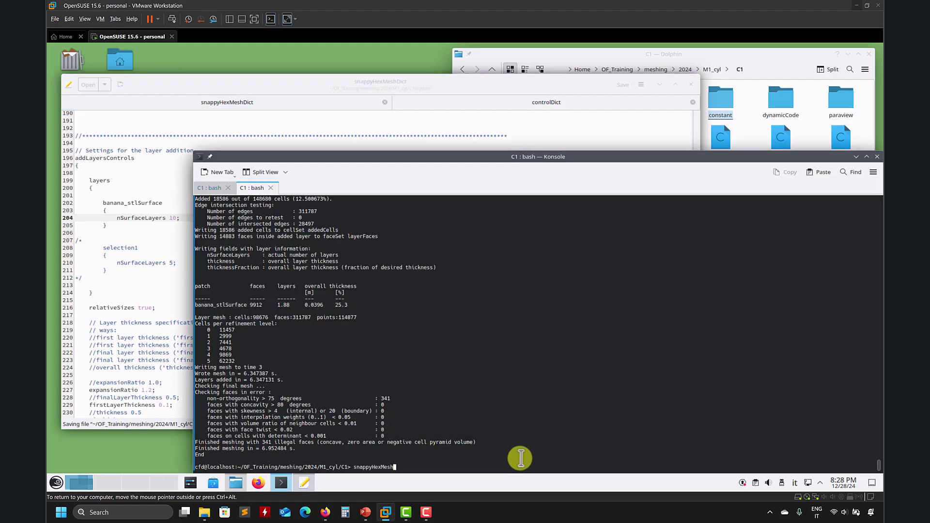
key("Return")
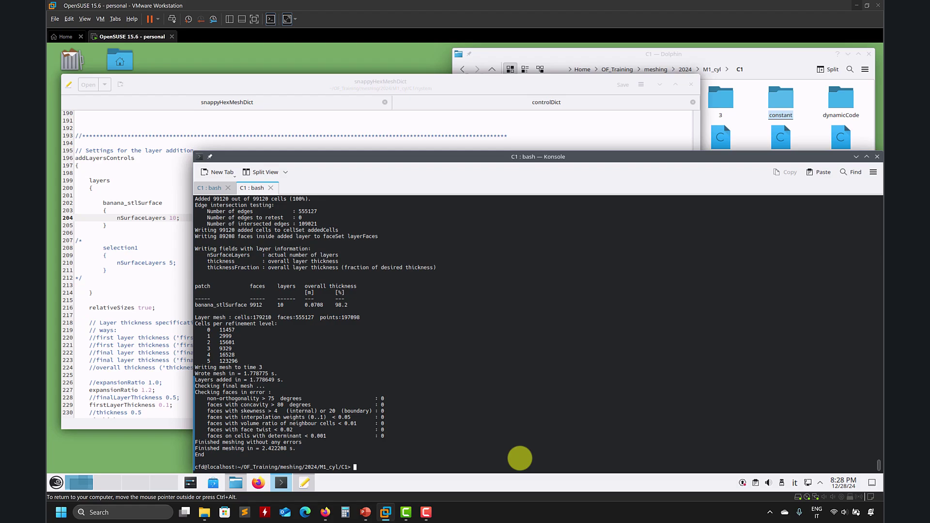
left_click_drag(356, 305, 333, 305)
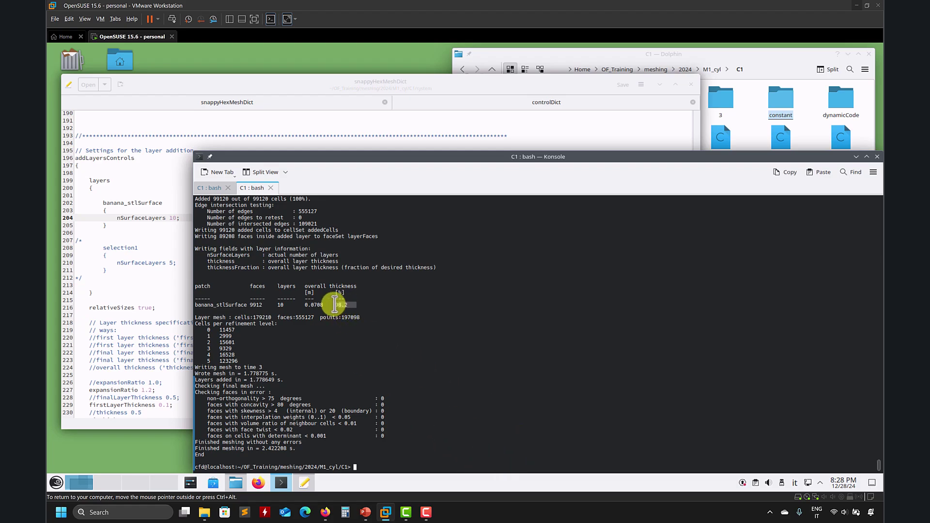
left_click(180, 239)
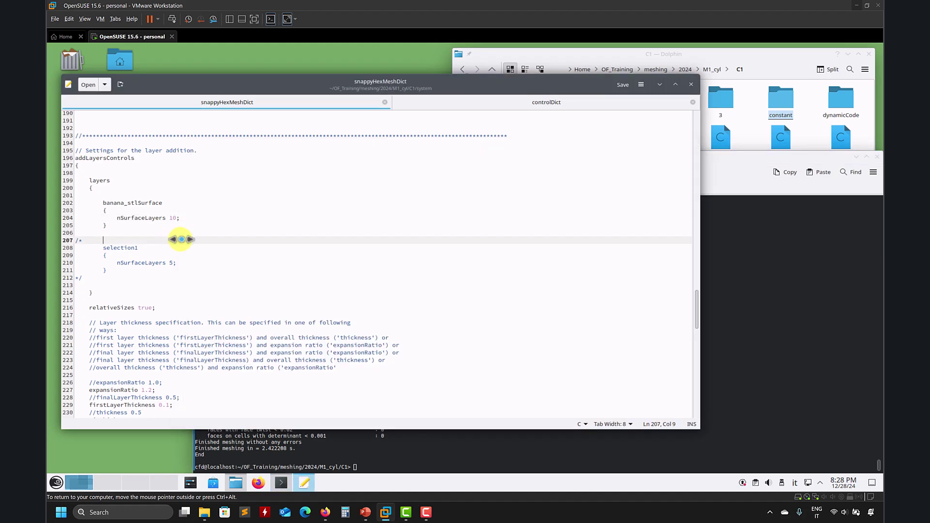
left_click(765, 236)
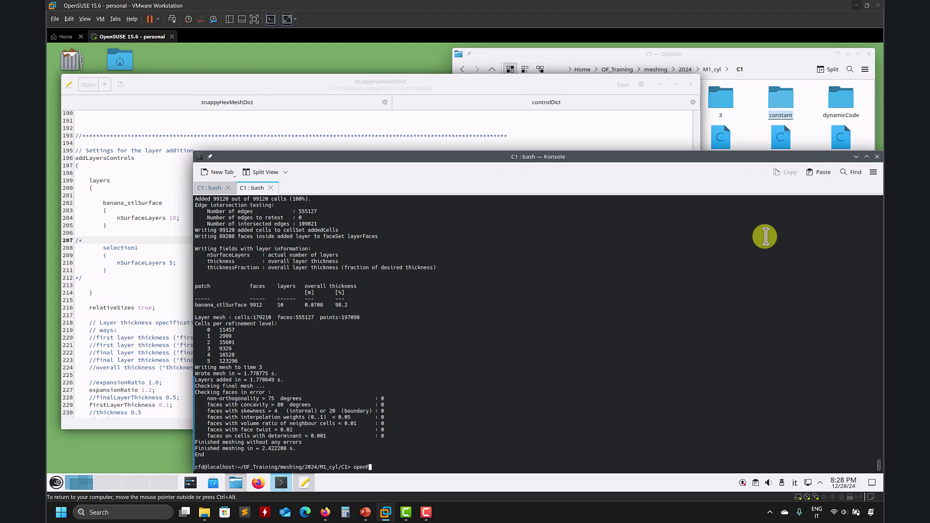
- Launch paraFoam and load the C1.OpenFOAM mesh into the view
key("BackSpace")
key("BackSpace")
type("paraFoam")
key("Return")
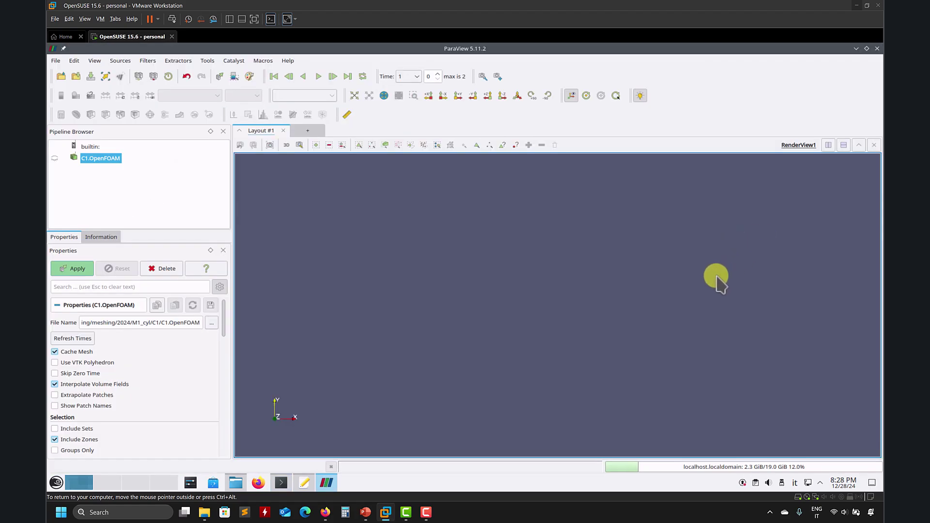
left_click(72, 270)
left_click_drag(416, 306, 384, 301)
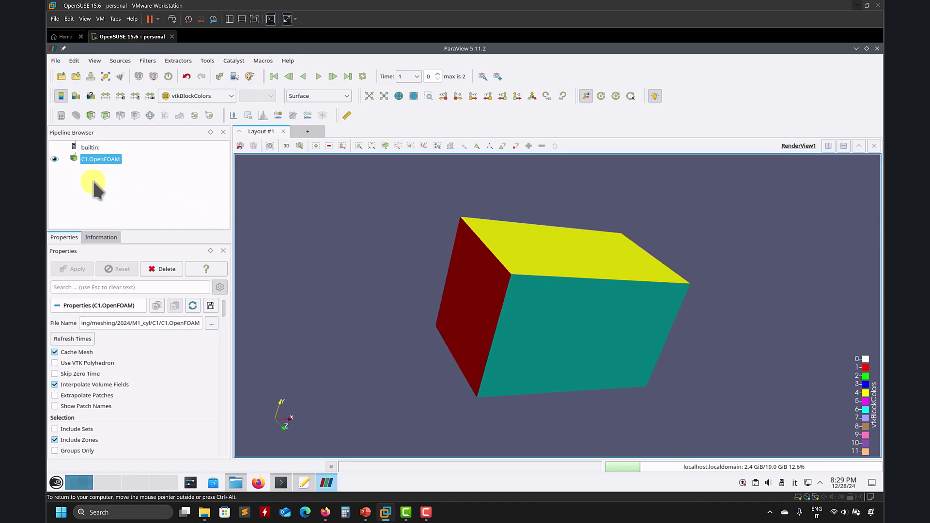
- Add an x-normal slice at origin 0 shown as Surface With Edges, plane widget hidden
left_click(105, 115)
double_click(79, 370)
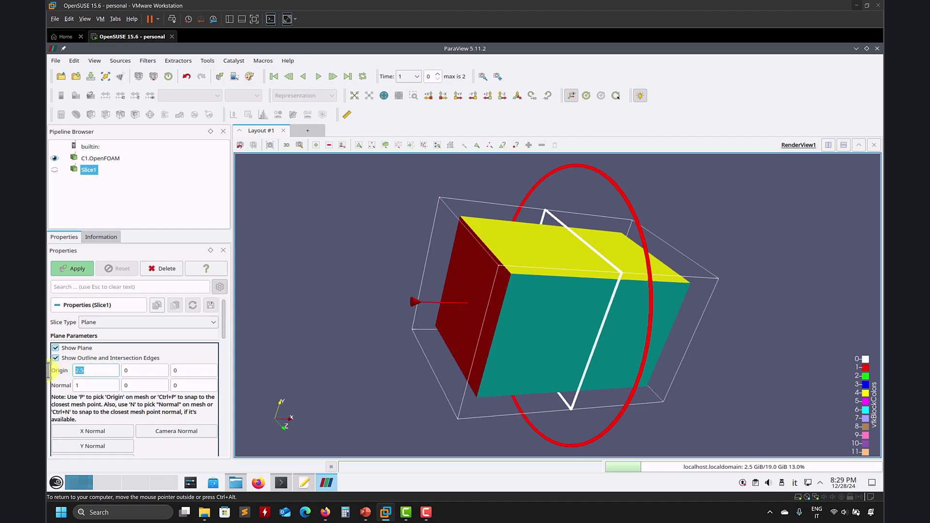
type("0")
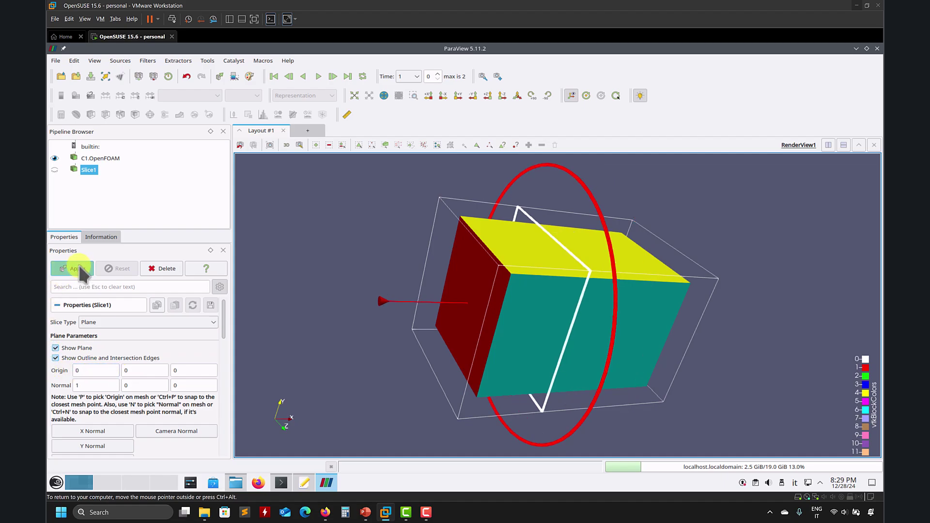
left_click(75, 268)
left_click(319, 99)
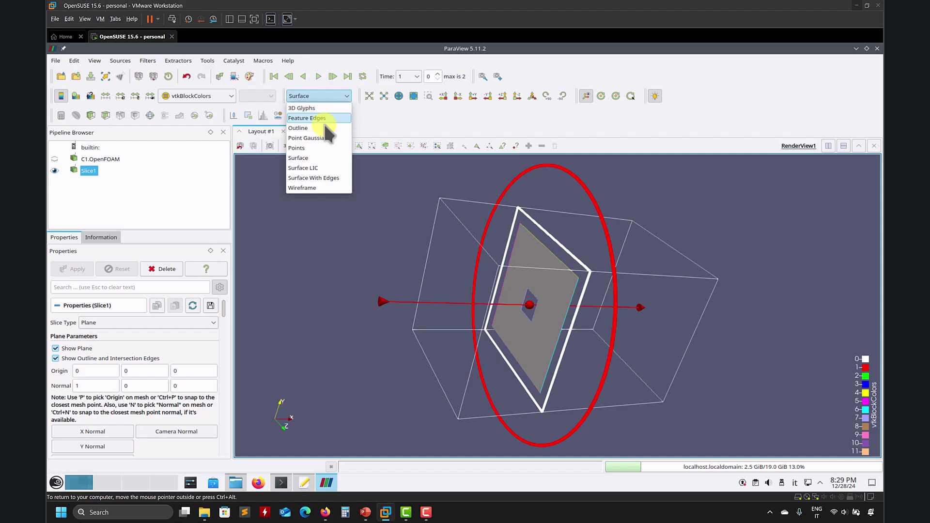
left_click(318, 179)
left_click(55, 348)
left_click_drag(365, 357, 636, 303)
right_click_drag(636, 303, 345, 119)
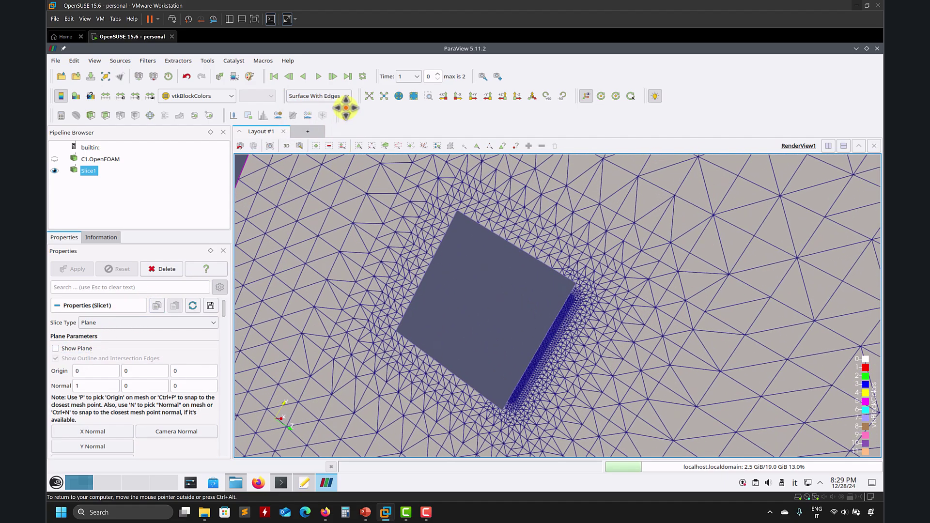
- At the last time step, zoom in on the layer cells lining the square hole
left_click(348, 76)
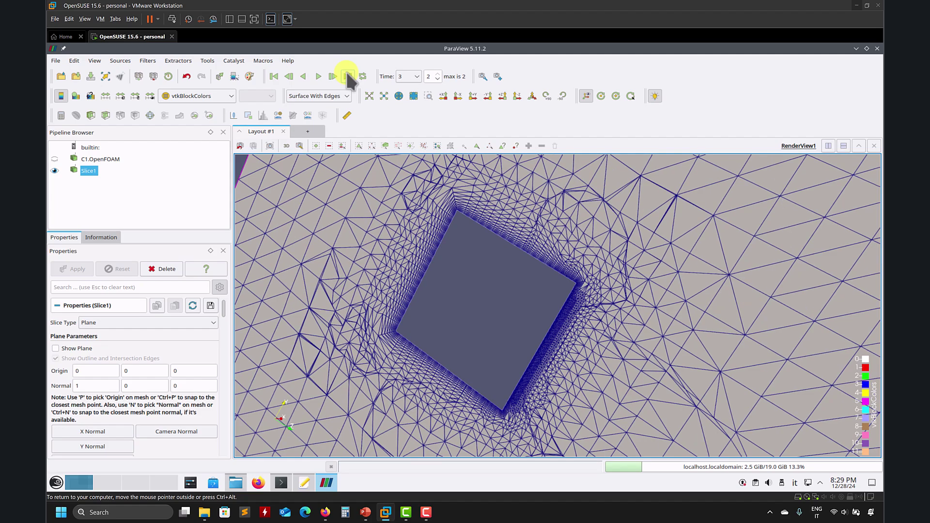
right_click_drag(567, 228, 619, 330)
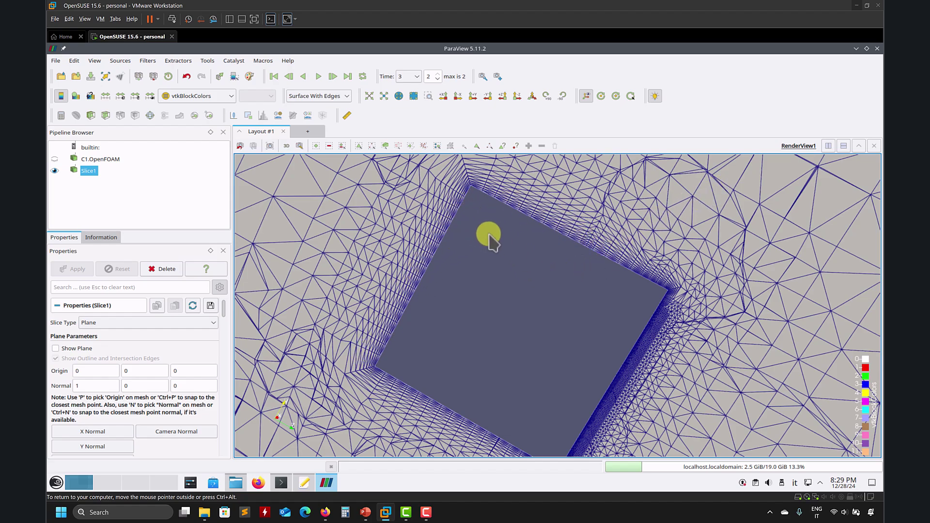
right_click_drag(572, 240, 613, 218)
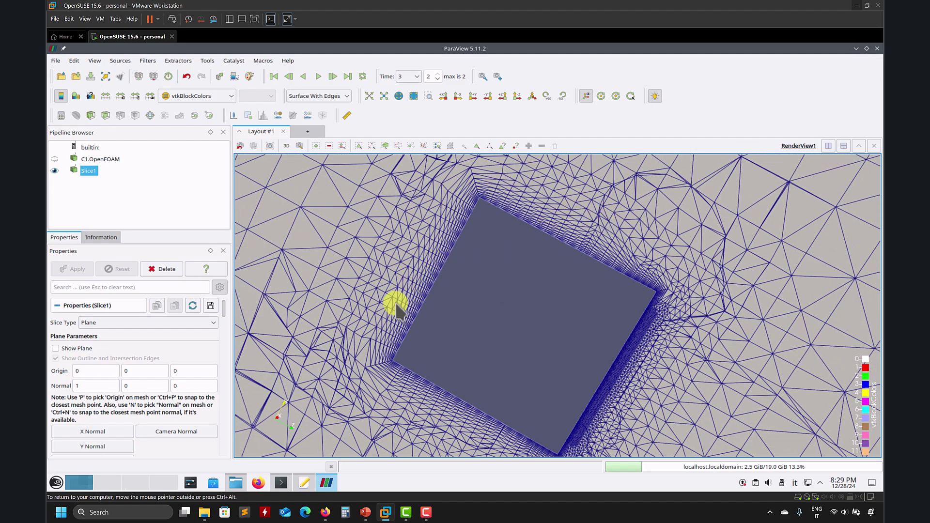
right_click_drag(494, 335, 574, 250)
scroll(557, 291, "up", 1)
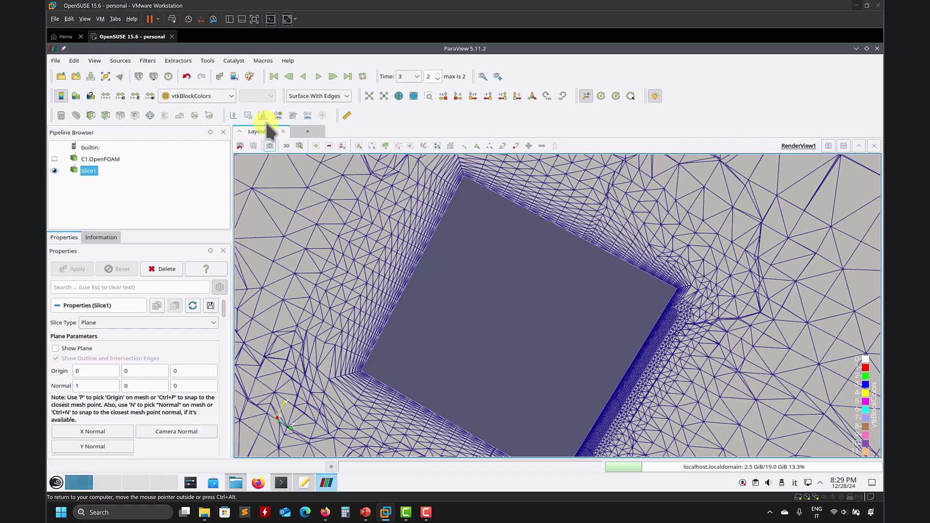
- Compare time 2 against time 3, then close ParaView
left_click(289, 77)
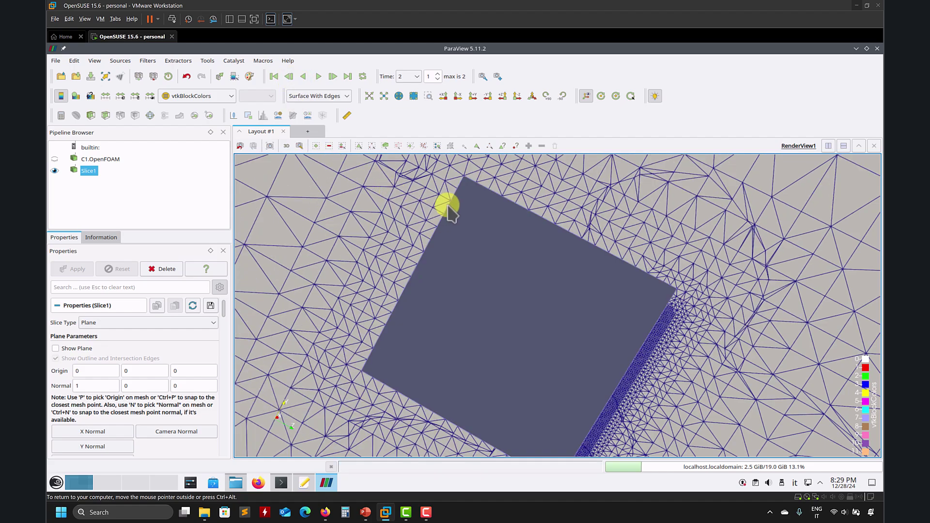
left_click(332, 76)
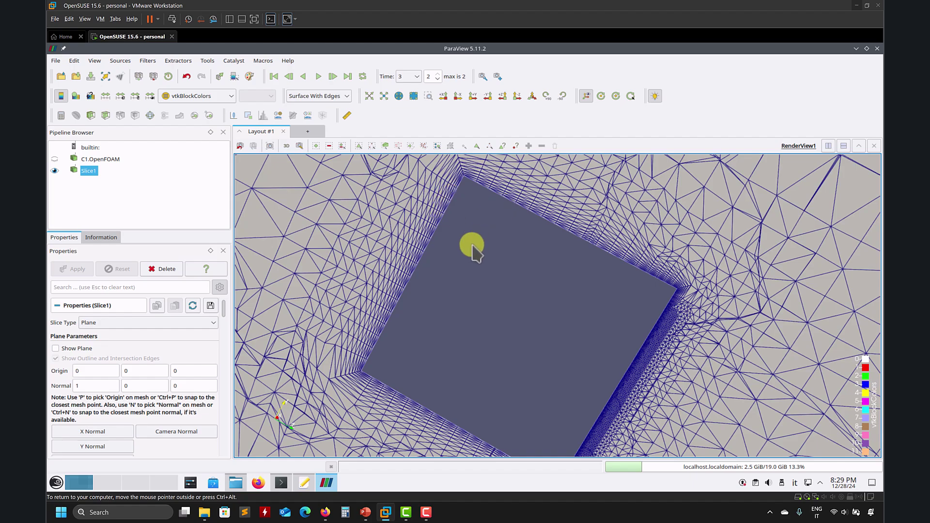
left_click(876, 48)
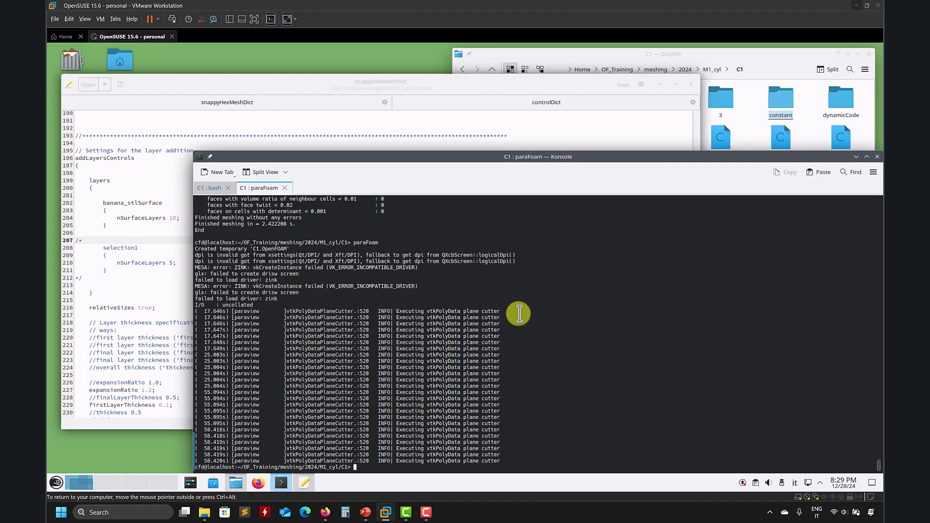
- Clear the terminal and list the C1 case directory contents
type("clear")
key("Return")
type("ls")
key("Return")
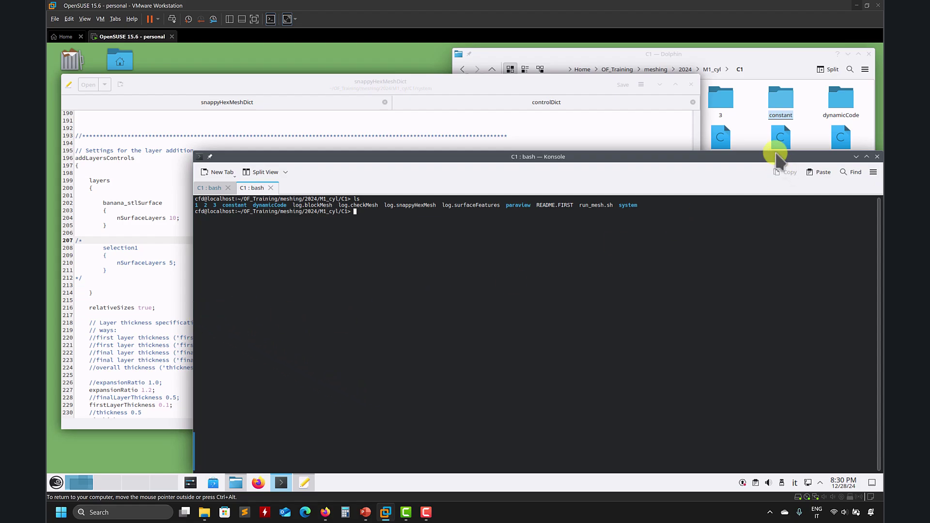
- Delete the time-3 folder in Dolphin again
left_click(745, 116)
left_click(721, 98)
key("Delete")
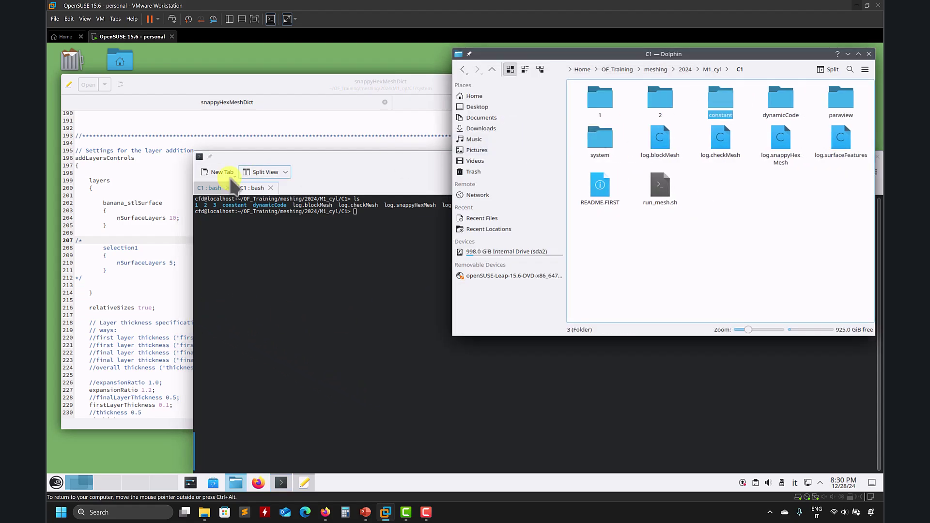
- Save snappyHexMeshDict with relativeSizes false, firstLayerThickness 0.01 and minThickness 0.0001
left_click(160, 226)
left_click(173, 217)
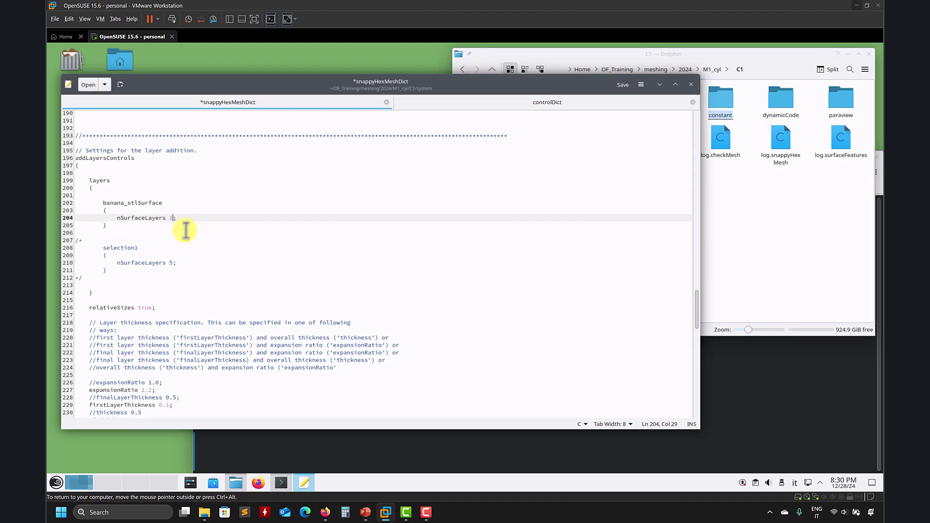
double_click(143, 307)
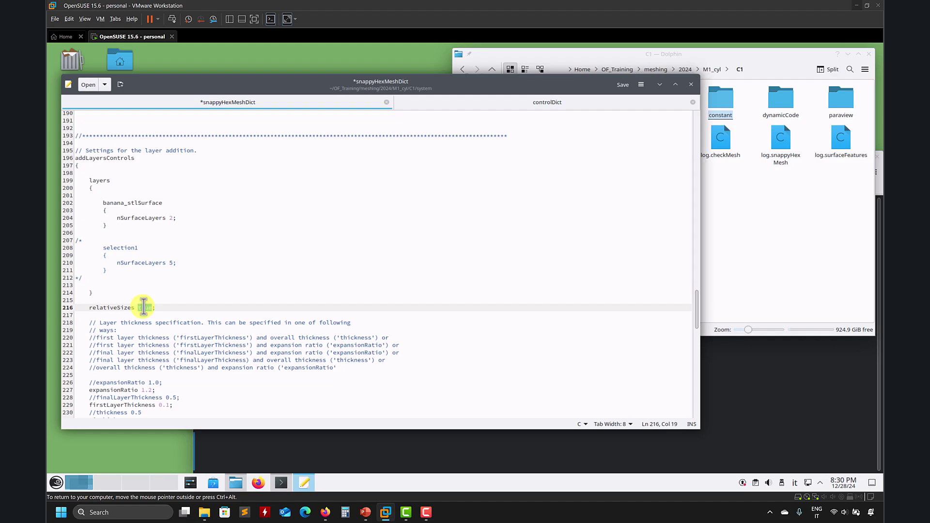
key("ctrl+s")
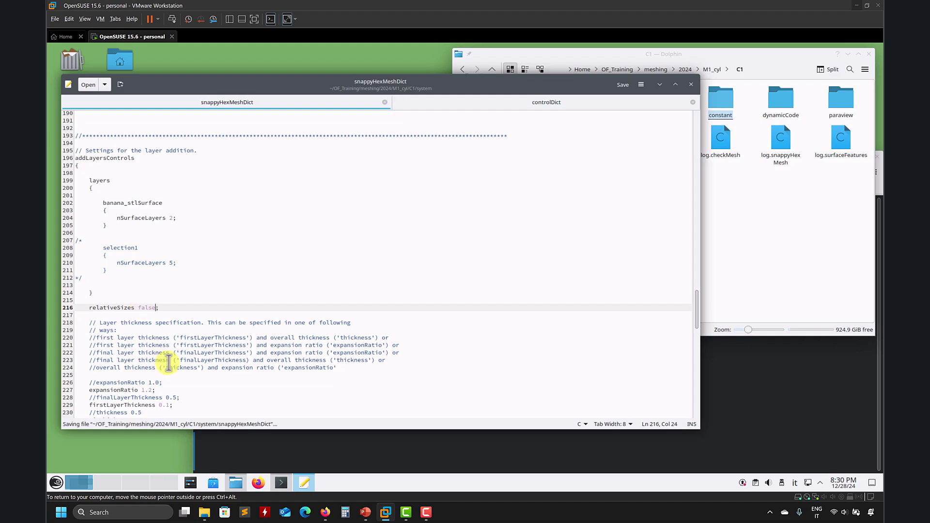
left_click(170, 404)
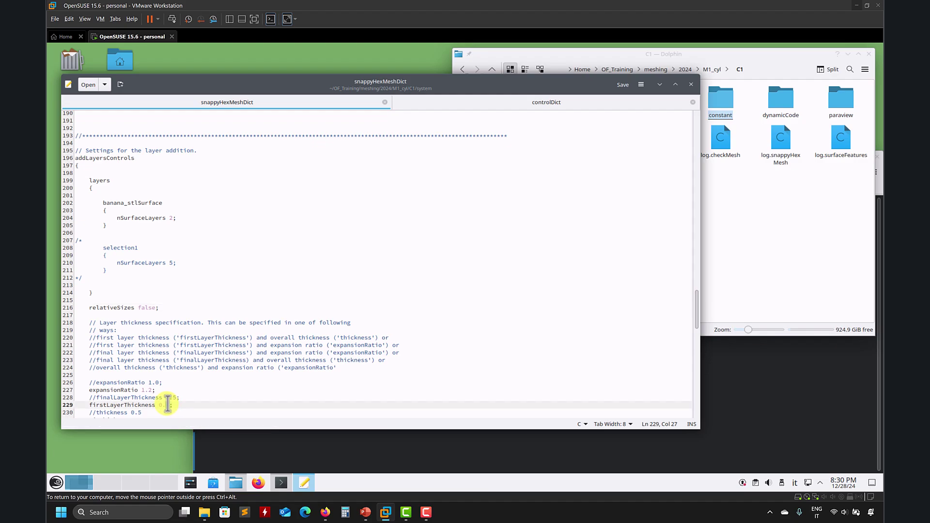
key("ctrl+s")
scroll(174, 401, "down", 3)
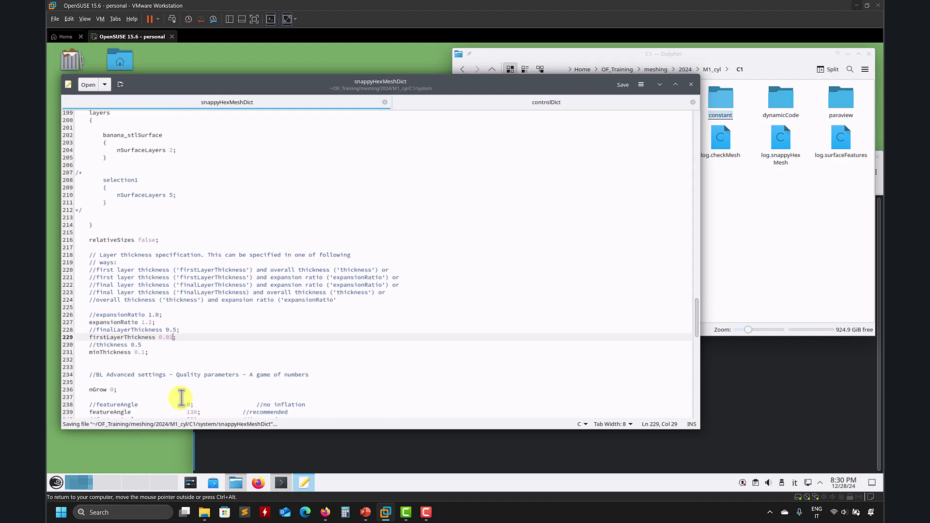
left_click(141, 351)
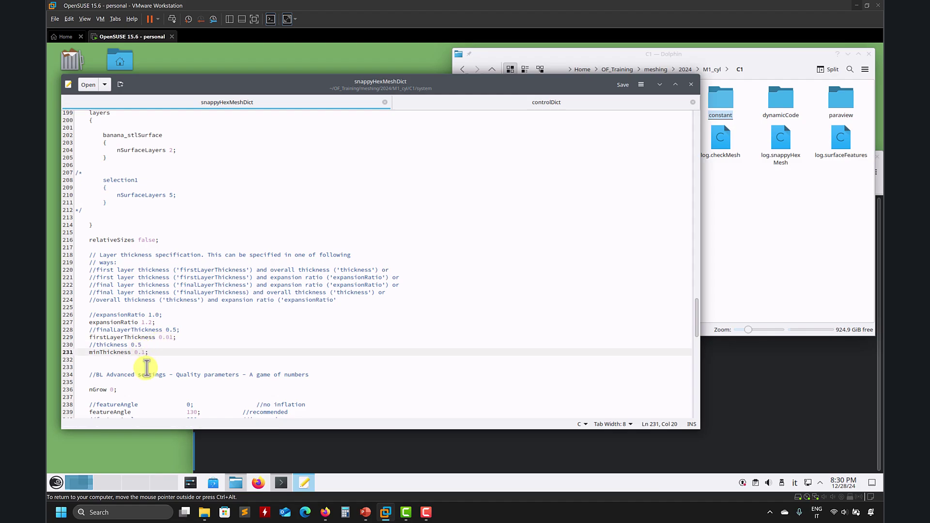
key("ctrl+s")
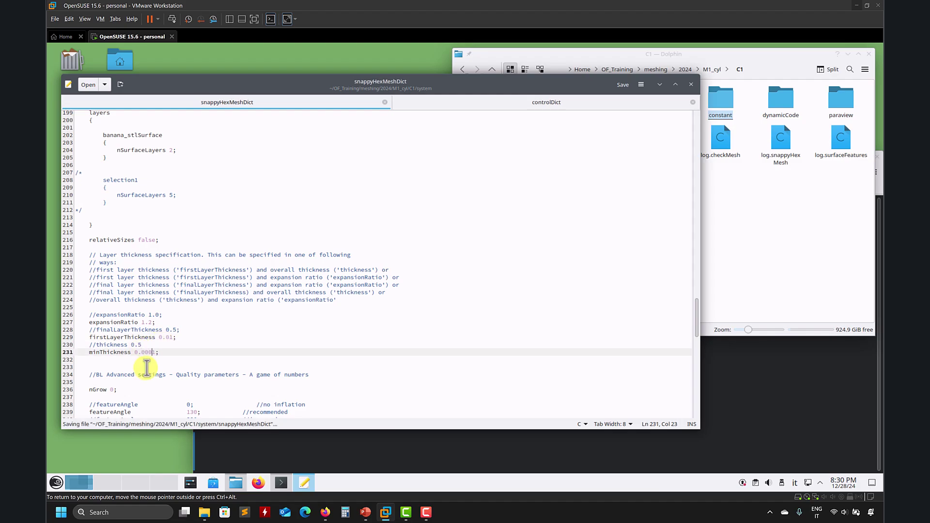
left_click(462, 450)
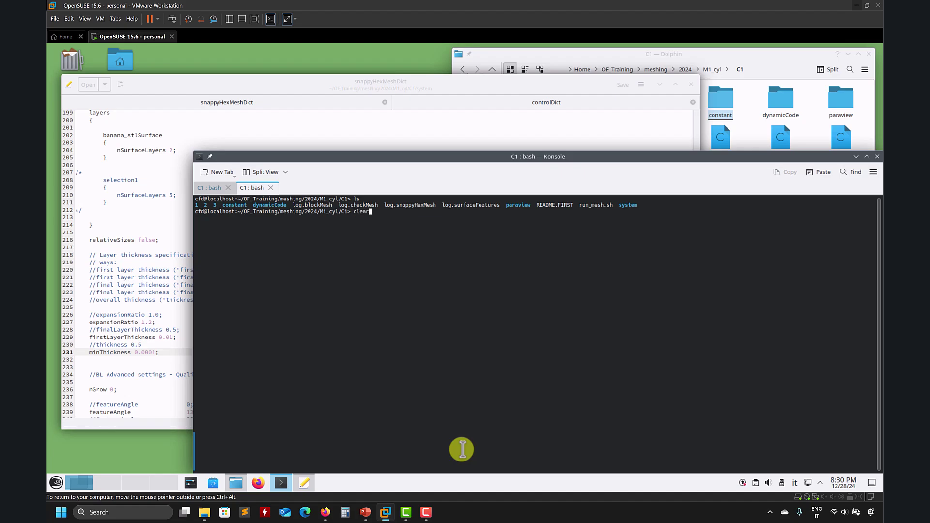
- Rerun snappyHexMesh, then launch paraFoam and apply to display C1.OpenFOAM
type("snappyHexMesh")
key("Return")
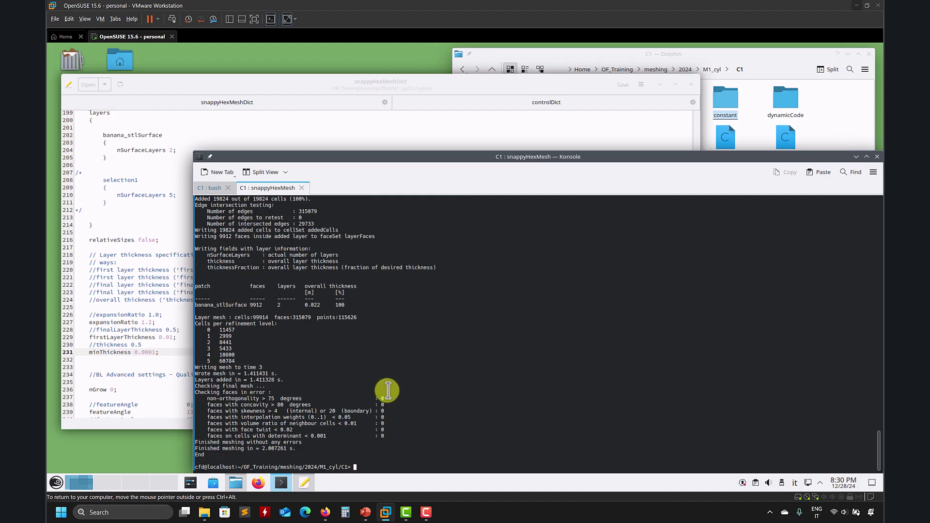
type("paraFoam")
key("Return")
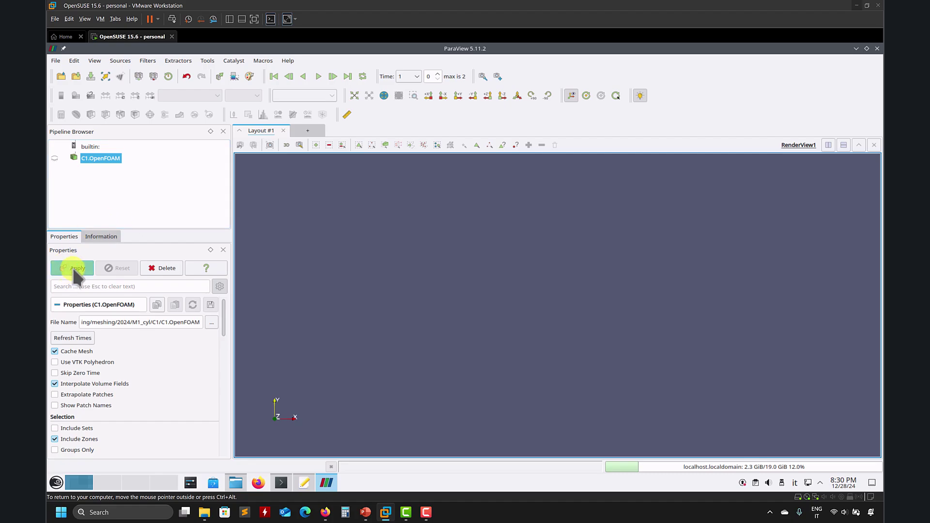
left_click(73, 267)
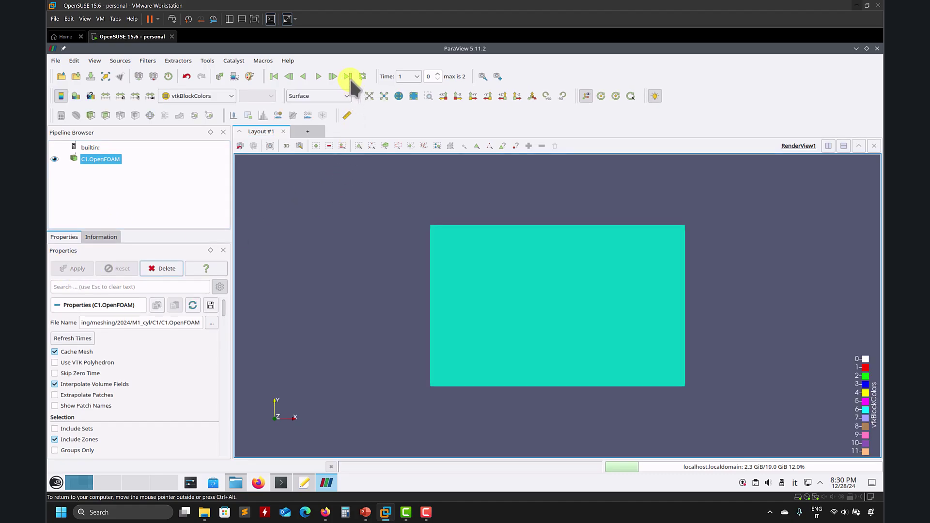
- Delete the loaded case and load the saved slice state (.pvsm) from the paraview folder with default options
left_click(155, 264)
left_click(56, 60)
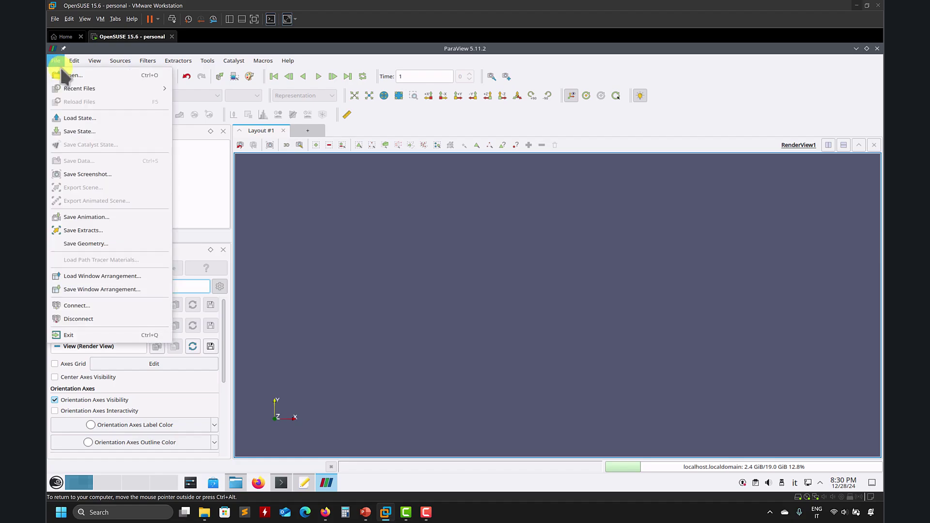
left_click(92, 118)
double_click(203, 156)
left_click(202, 95)
left_click(377, 194)
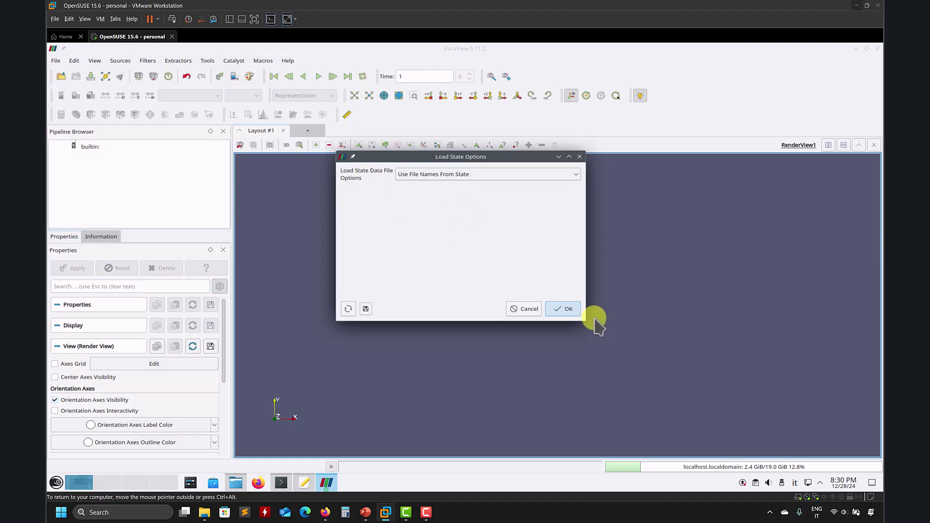
left_click(566, 309)
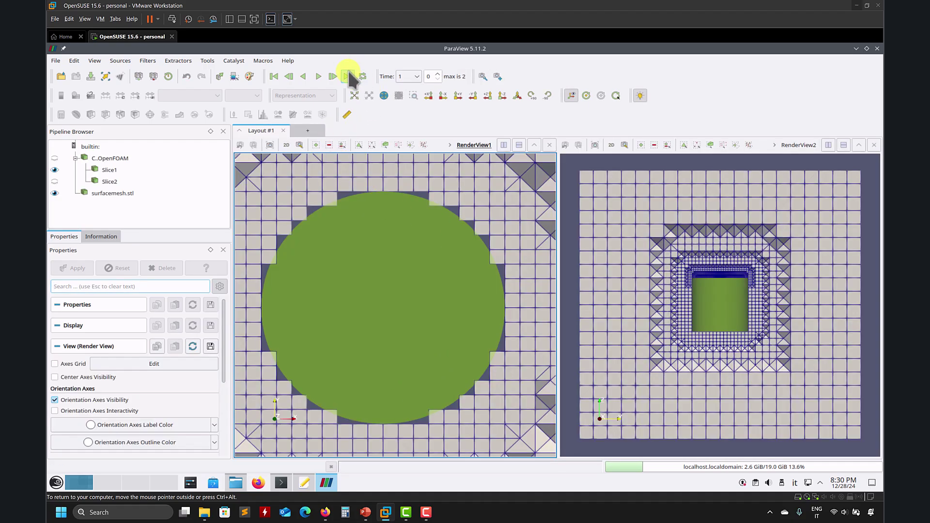
- Jump to the last time step and pan, zoom and rotate both views to inspect the boundary layers
left_click(346, 76)
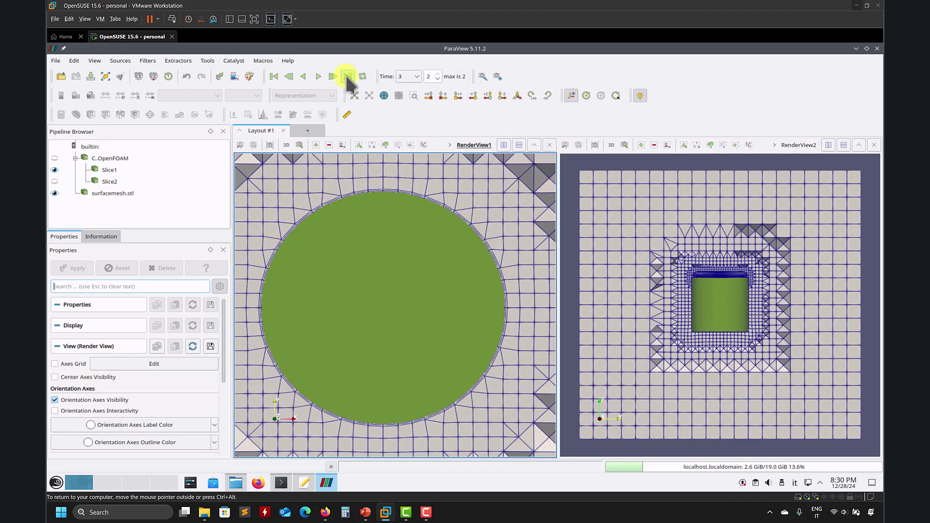
middle_click_drag(455, 278, 384, 414)
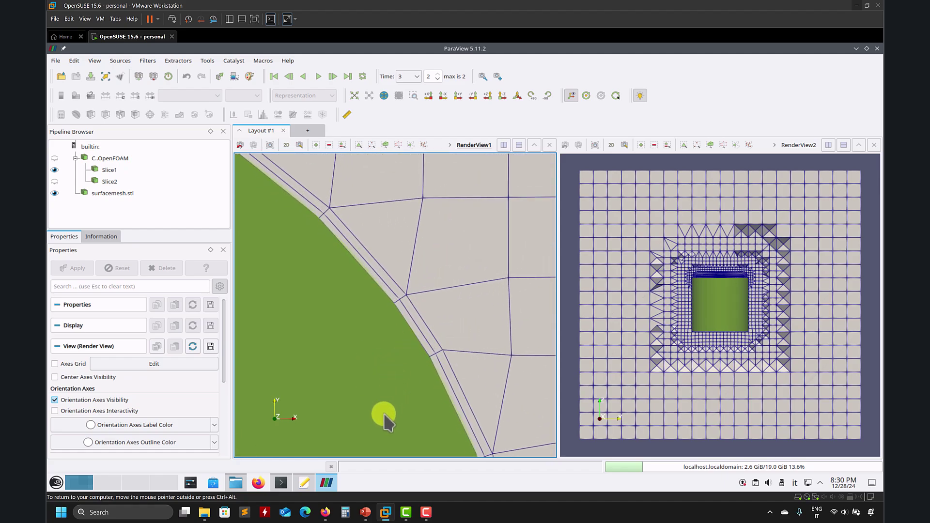
scroll(384, 414, "down", 6)
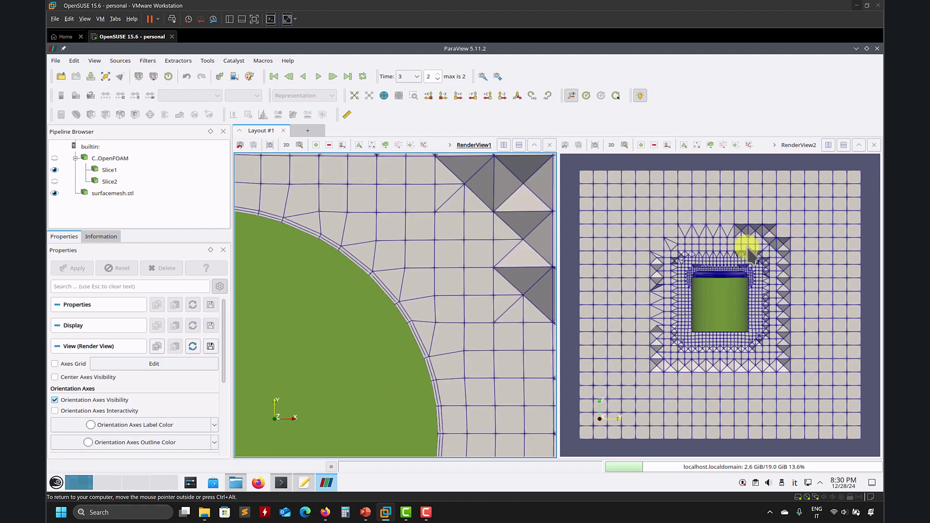
scroll(754, 230, "up", 10)
middle_click_drag(713, 214, 623, 204)
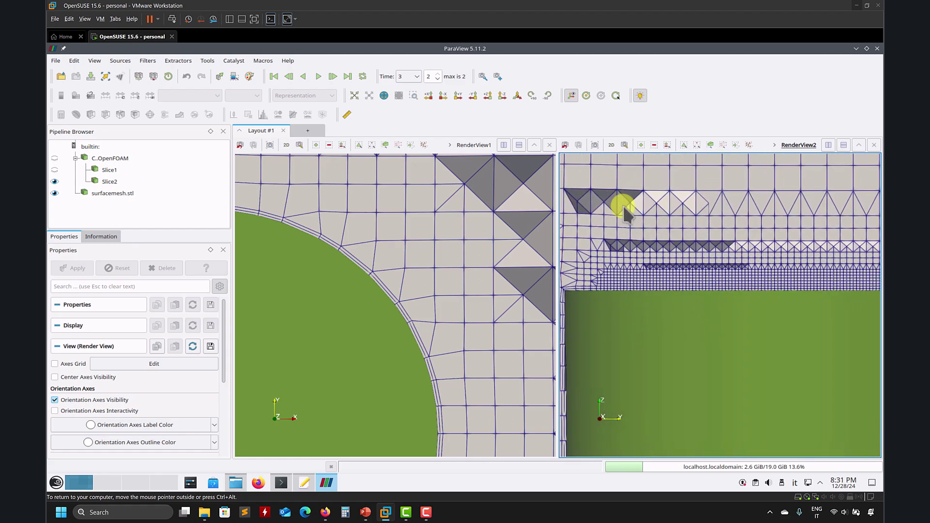
left_click(611, 145)
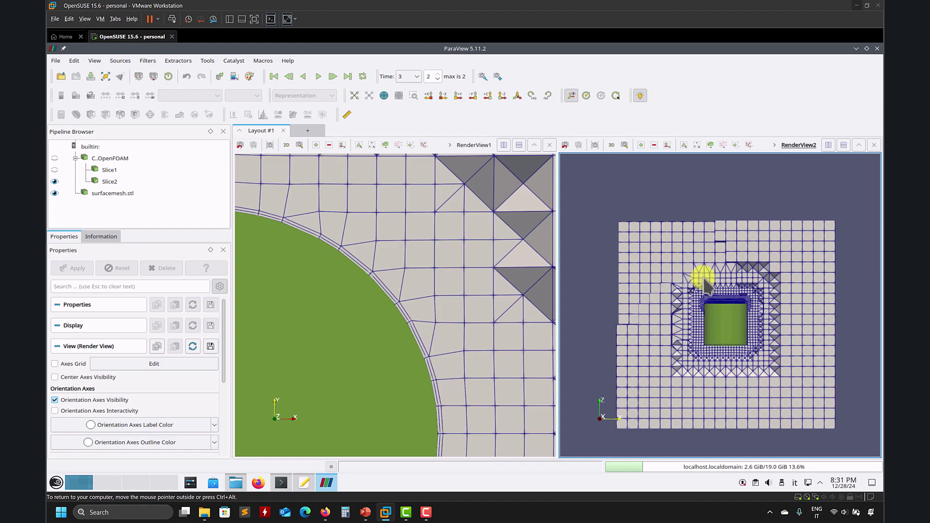
scroll(708, 384, "up", 10)
scroll(706, 214, "down", 5)
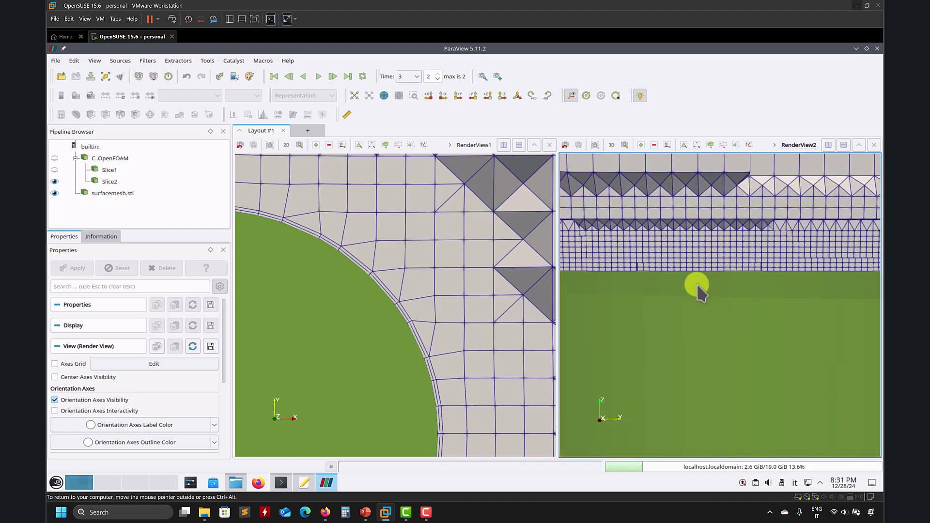
scroll(697, 284, "up", 2)
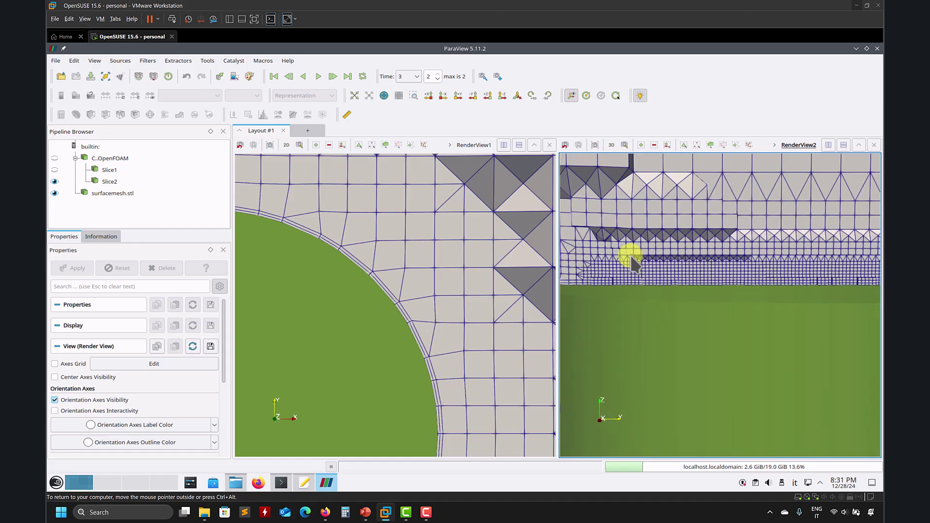
middle_click_drag(615, 253, 649, 258)
left_click_drag(649, 258, 606, 243)
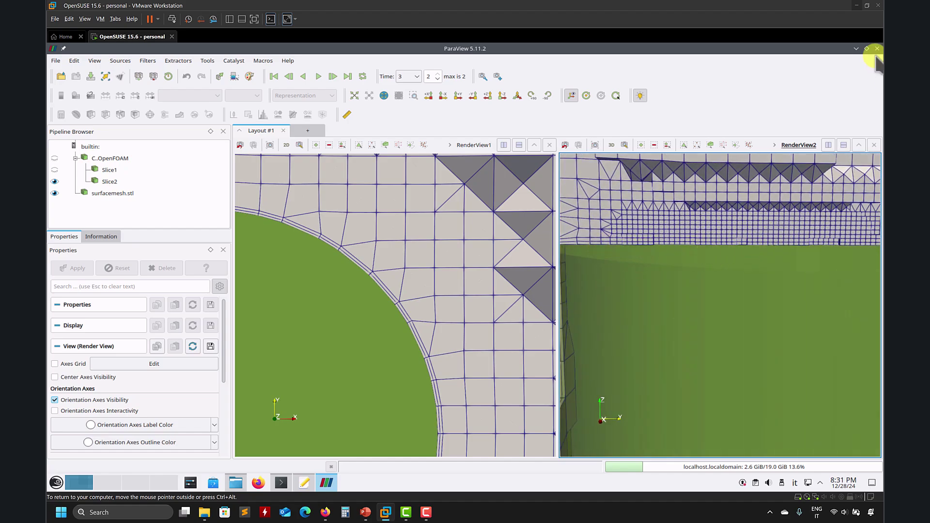
- Close ParaView, confirming the exit
left_click(877, 49)
left_click(256, 143)
scroll(284, 321, "up", 3)
scroll(262, 317, "down", 5)
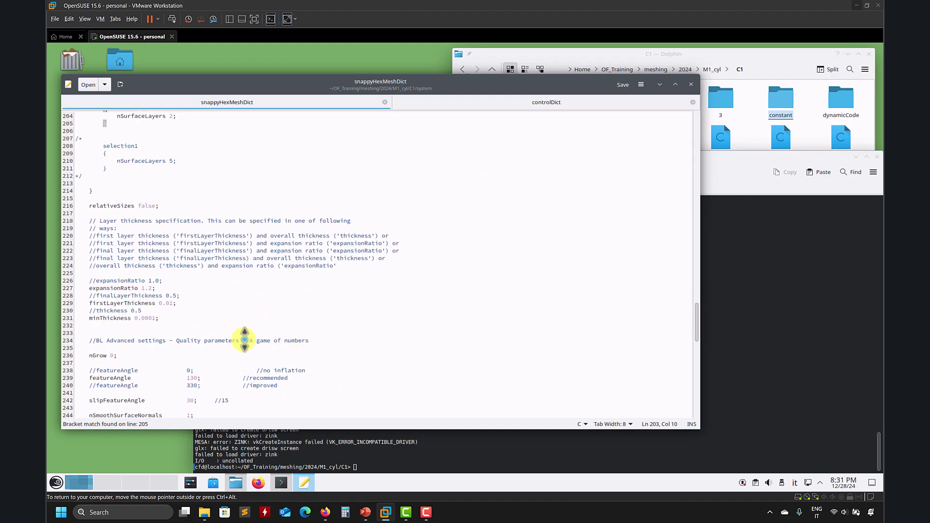
- Change firstLayerThickness on line 229 to 0.001 and save snappyHexMeshDict
left_click(168, 303)
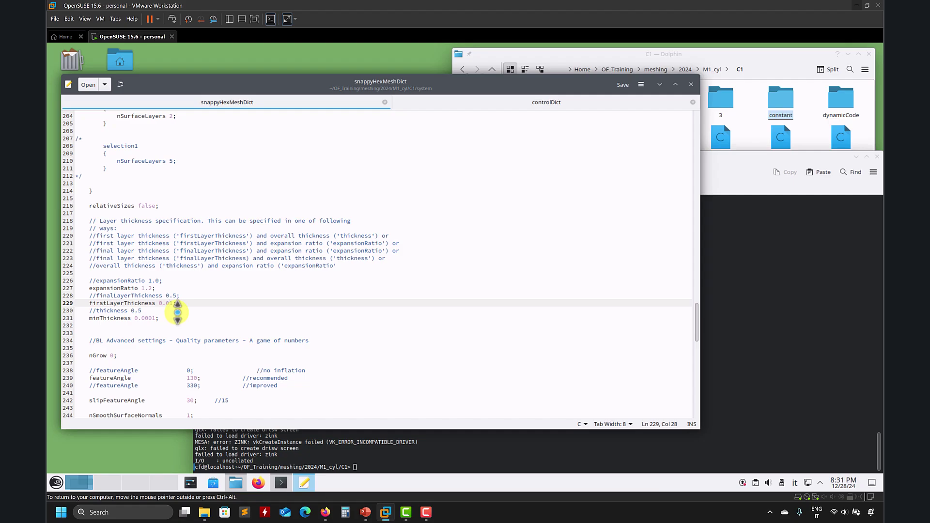
key("ctrl+s")
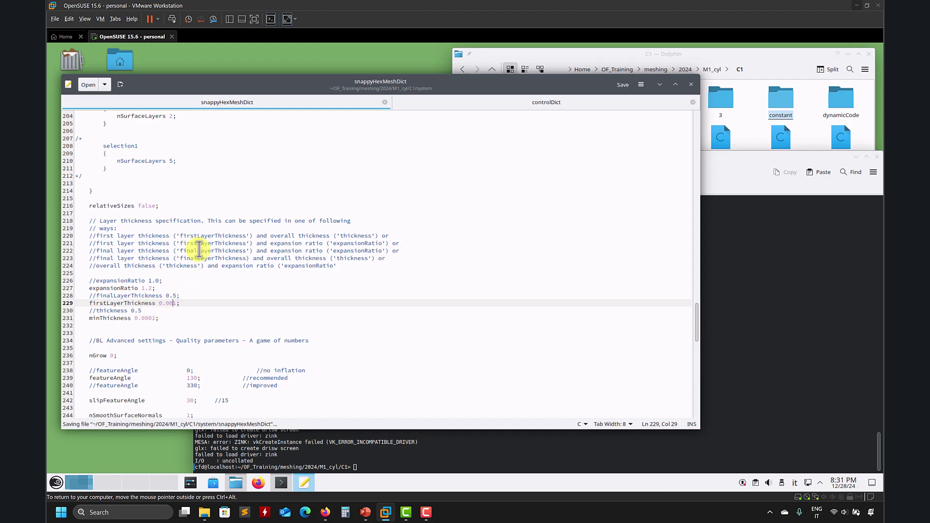
scroll(199, 249, "up", 3)
- Set banana_stlSurface's nSurfaceLayers on line 204 to 12 and save the file
left_click(174, 183)
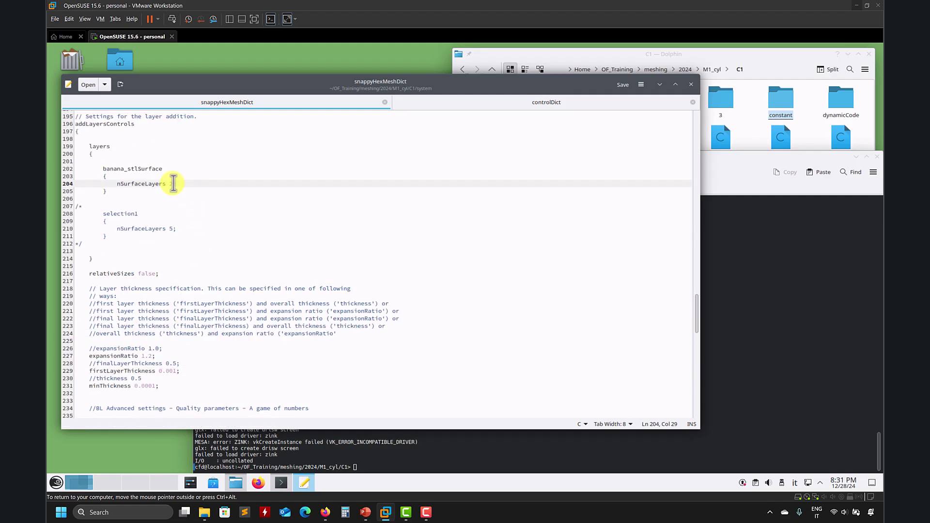
type("1")
key("ctrl+s")
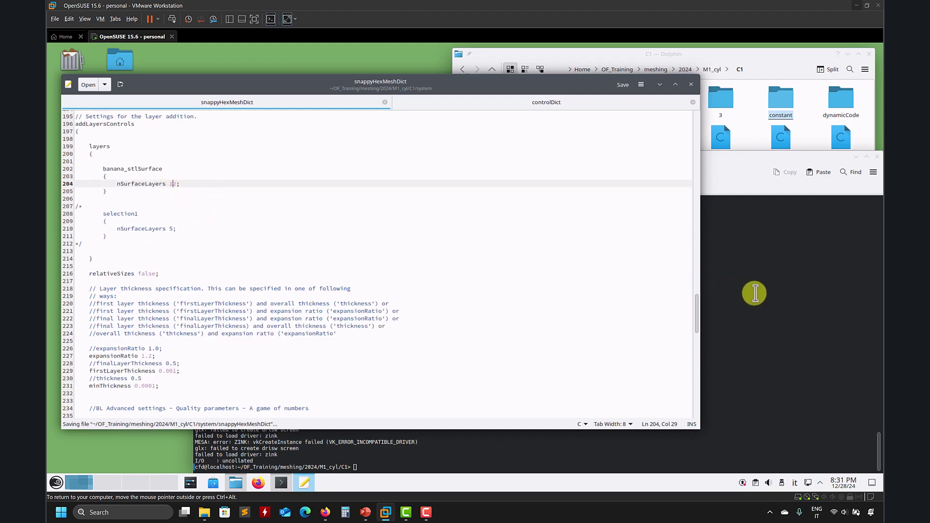
left_click(755, 291)
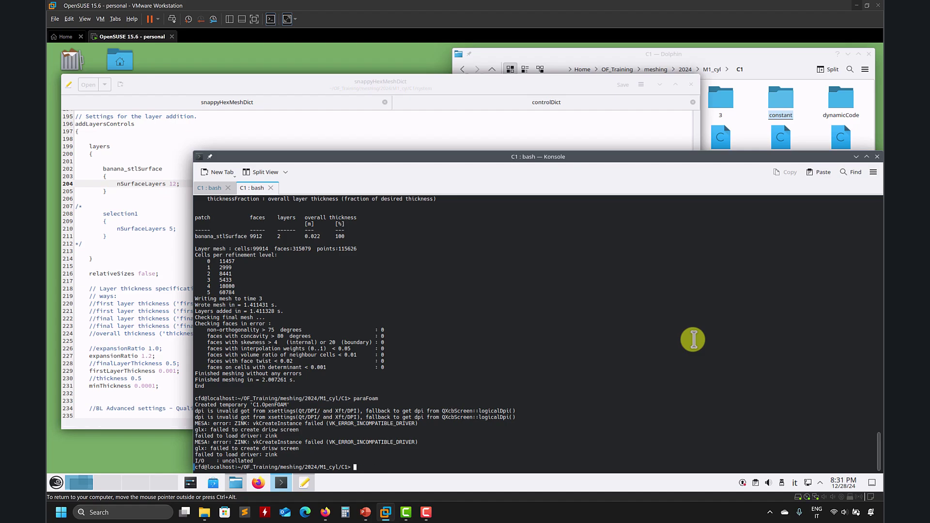
- Delete the old time folder 3 from the case in Dolphin
left_click(791, 69)
mouse_move(729, 107)
left_mouse_down()
mouse_move(708, 99)
mouse_move(716, 104)
left_mouse_up()
key("Delete")
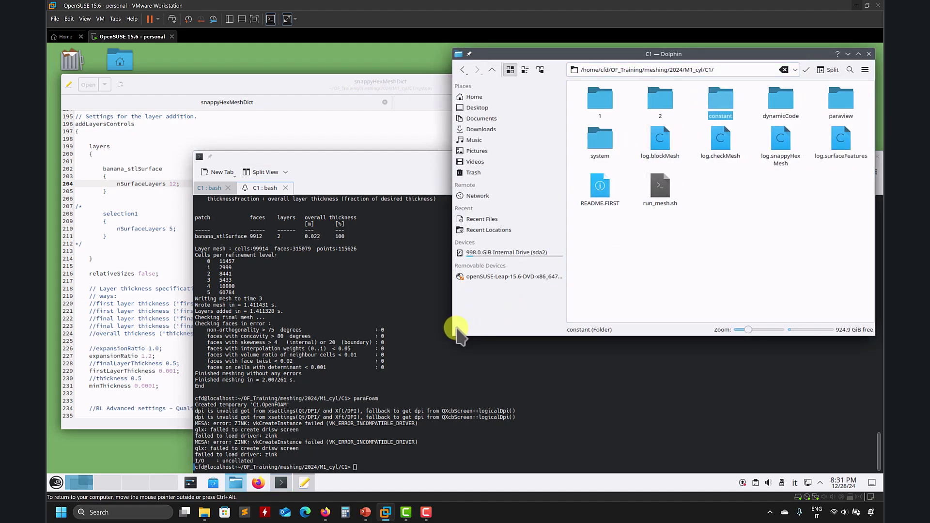
- Rerun snappyHexMesh in Konsole, then launch paraFoam on the new mesh
left_click(393, 378)
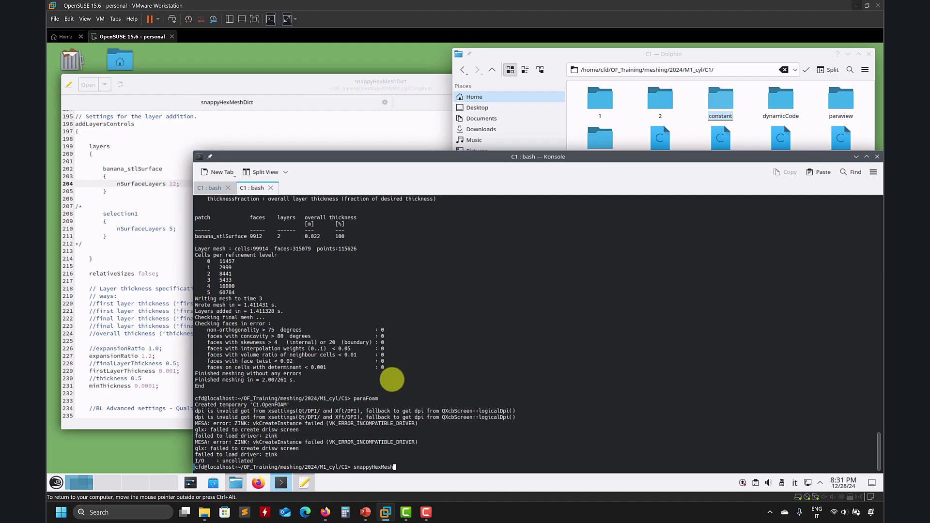
key("Return")
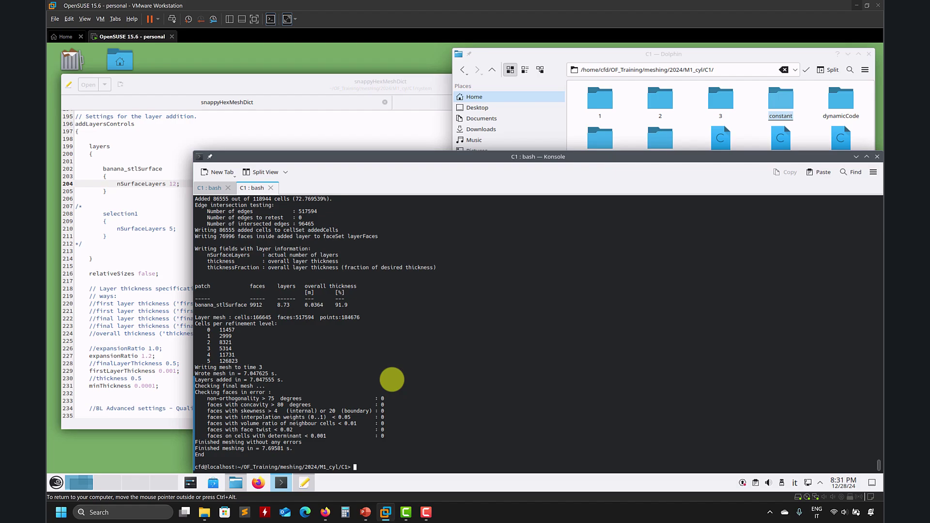
key("Return")
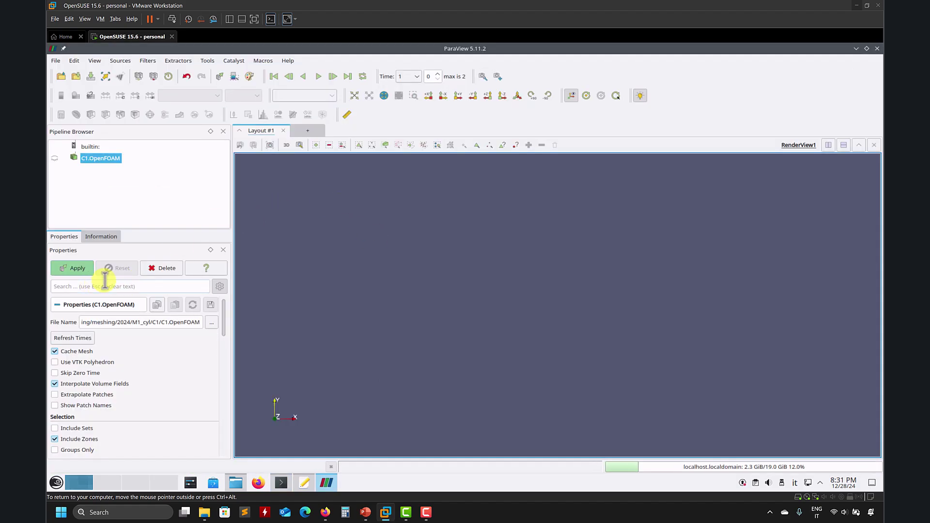
- Load paraview/state1.pvsm via File > Load State, accepting the default loading options
left_click(58, 59)
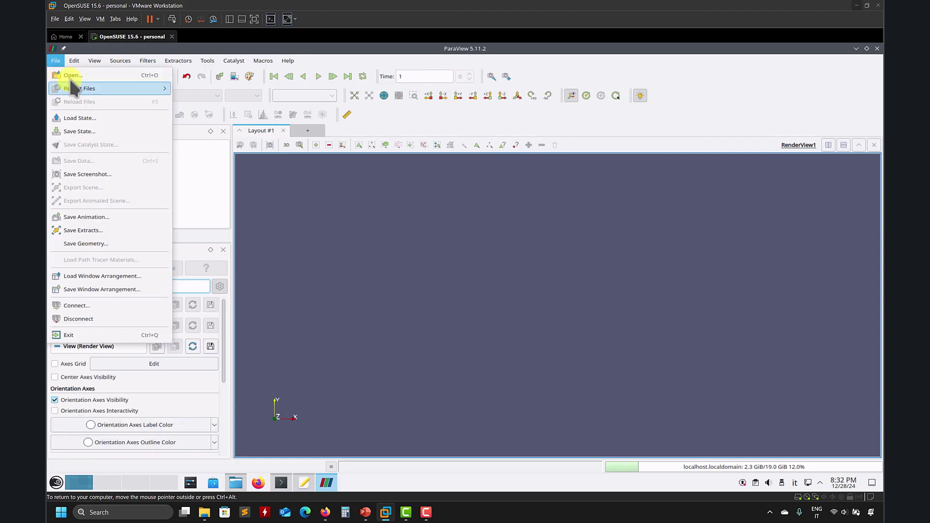
left_click(77, 117)
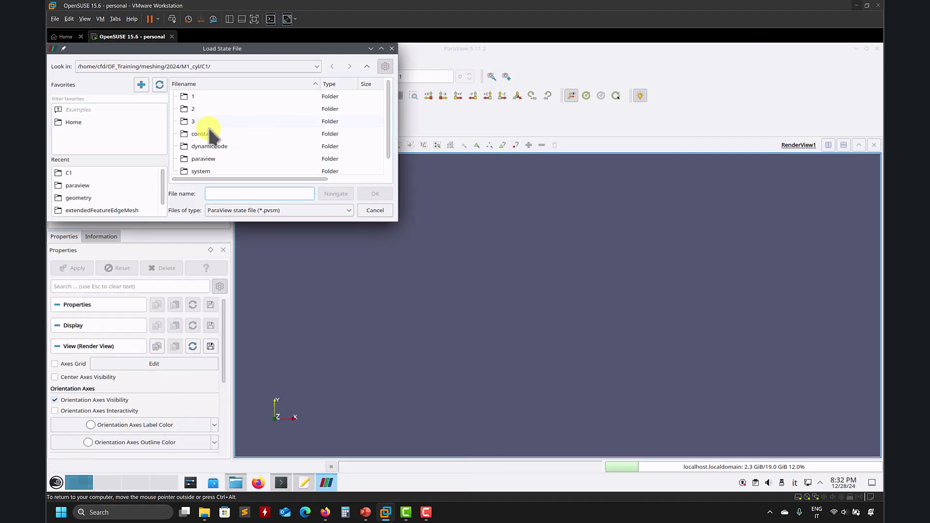
double_click(203, 159)
left_click(209, 96)
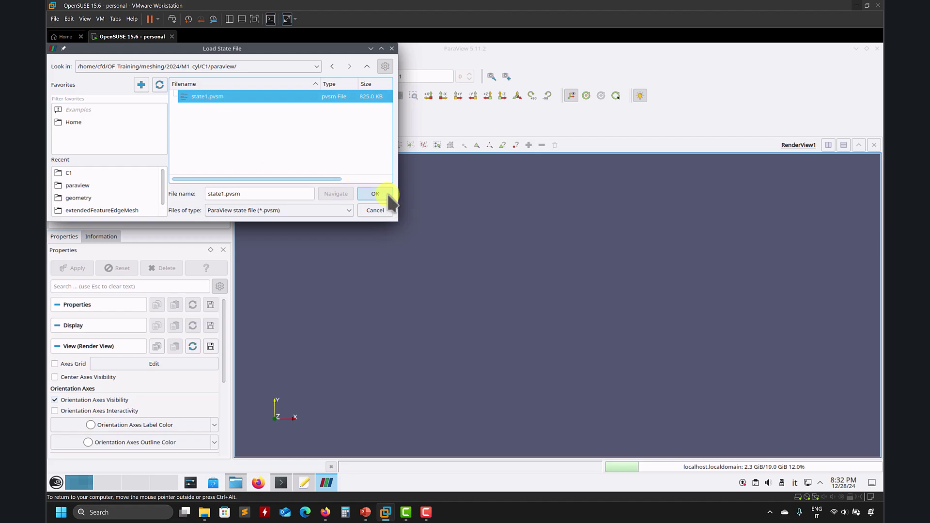
left_click(376, 194)
left_click(562, 310)
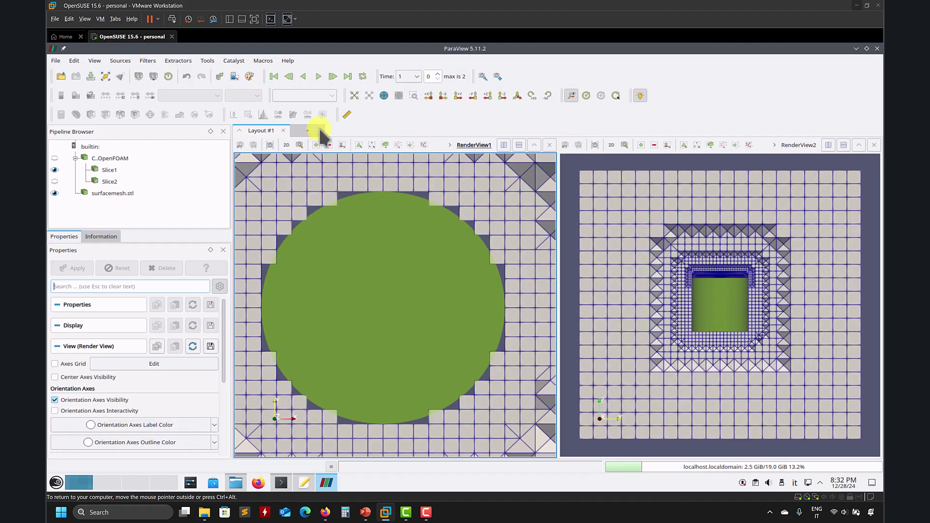
- Jump to time 3, zoom in on the cylinder's boundary layers in both views, then close ParaView
left_click(348, 77)
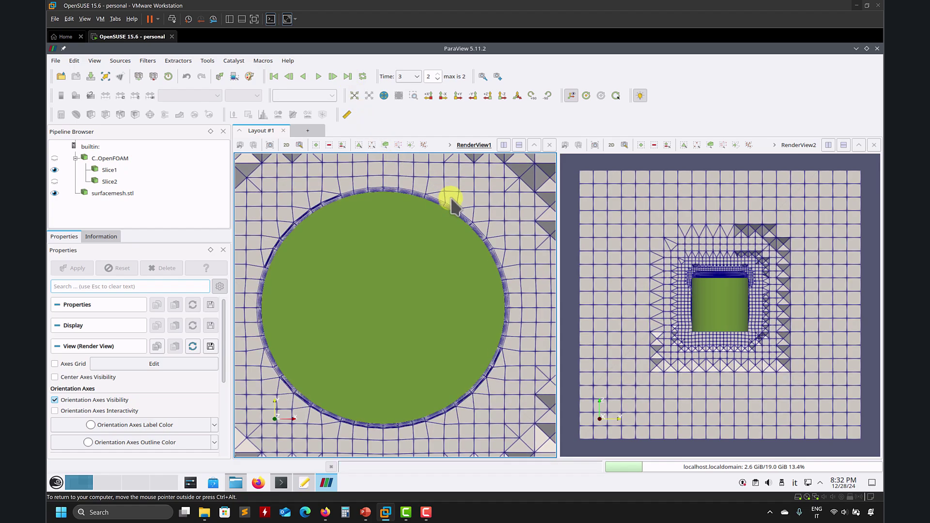
scroll(464, 227, "up", 5)
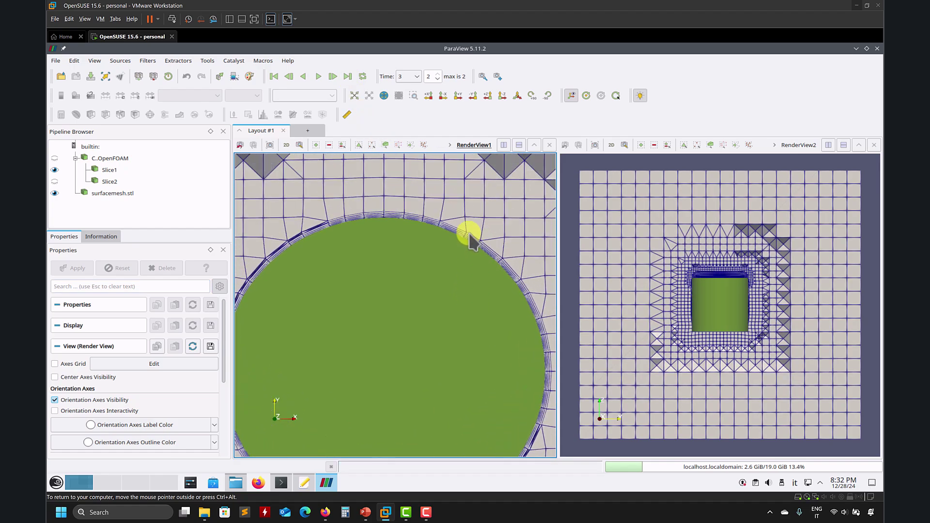
scroll(444, 301, "up", 4)
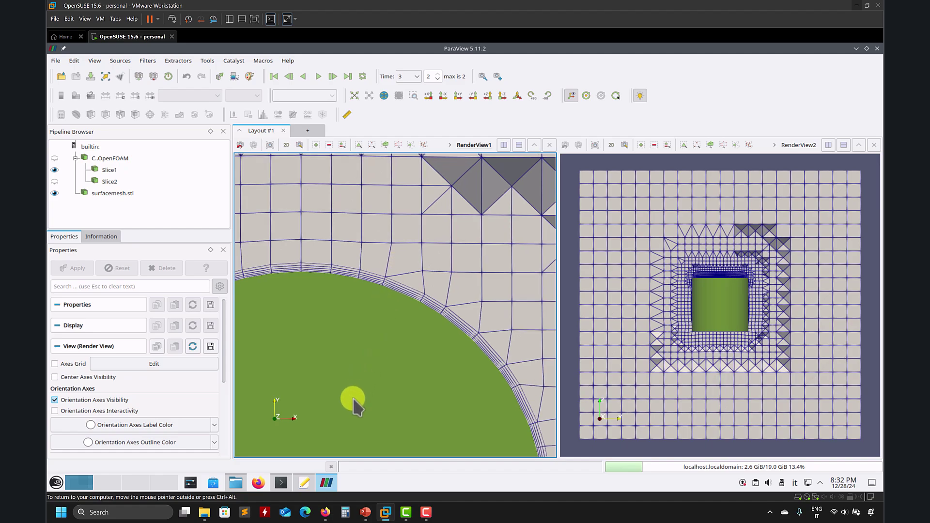
scroll(426, 254, "down", 6)
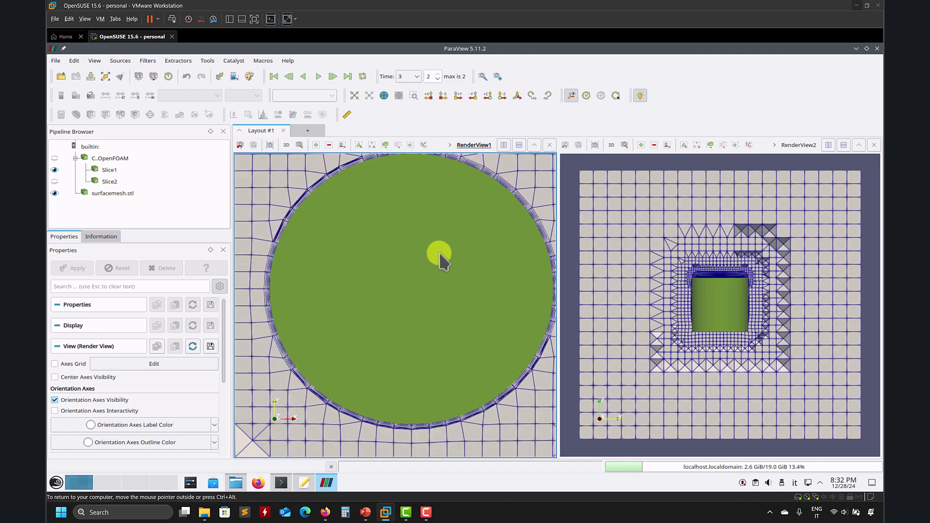
scroll(384, 268, "up", 5)
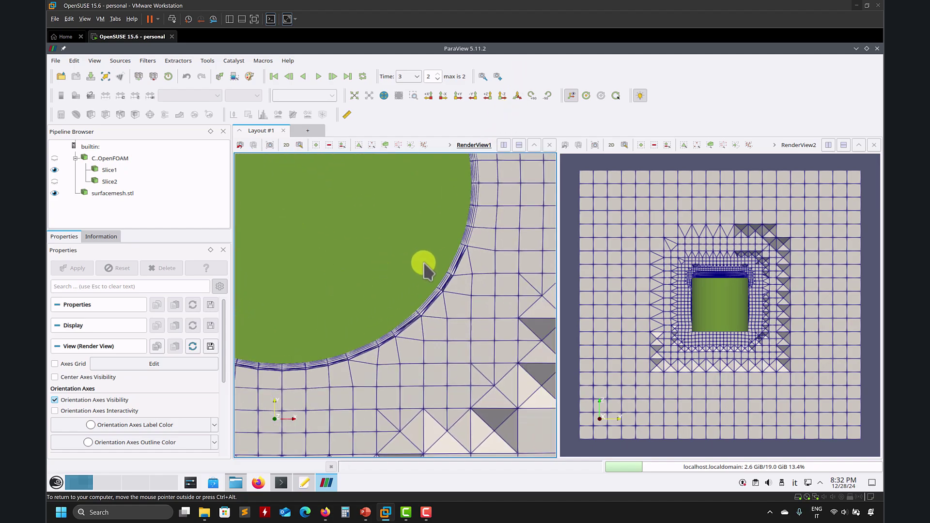
scroll(393, 337, "up", 5)
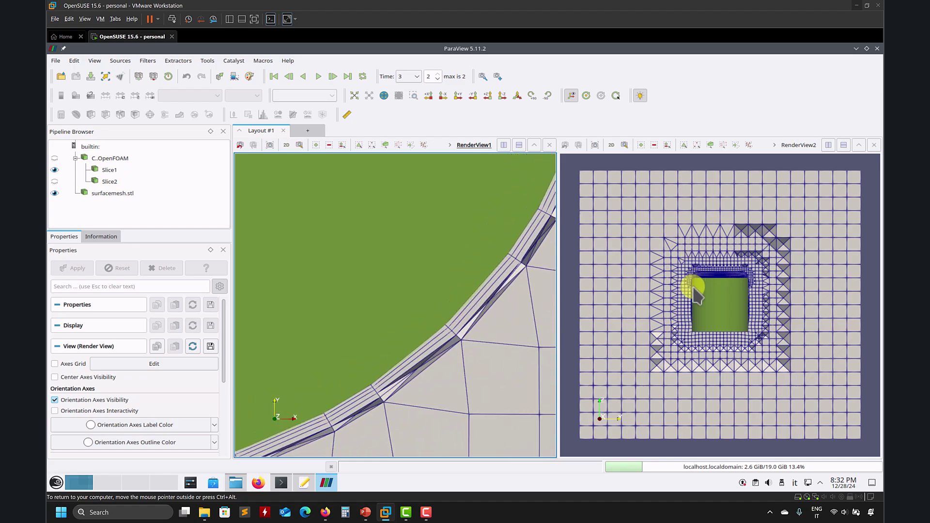
scroll(691, 276, "up", 3)
scroll(683, 394, "up", 6)
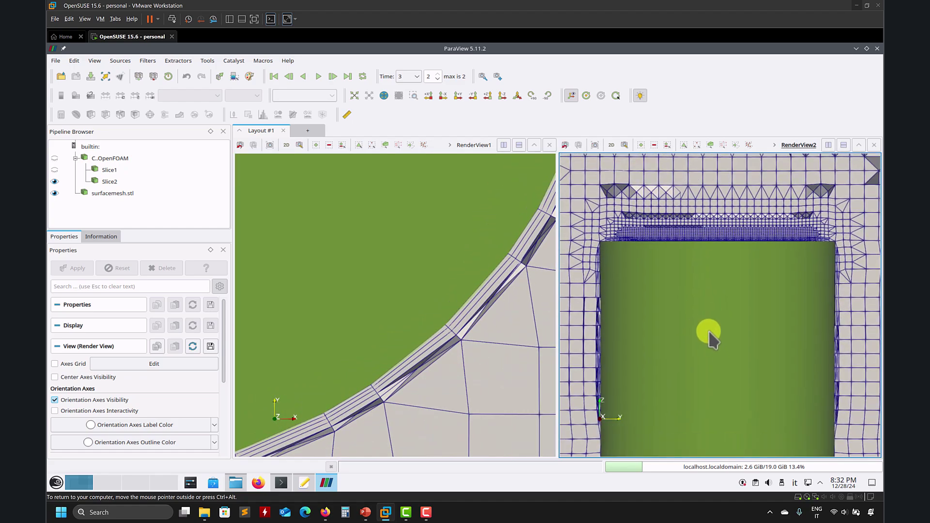
scroll(686, 278, "up", 2)
scroll(702, 270, "down", 3)
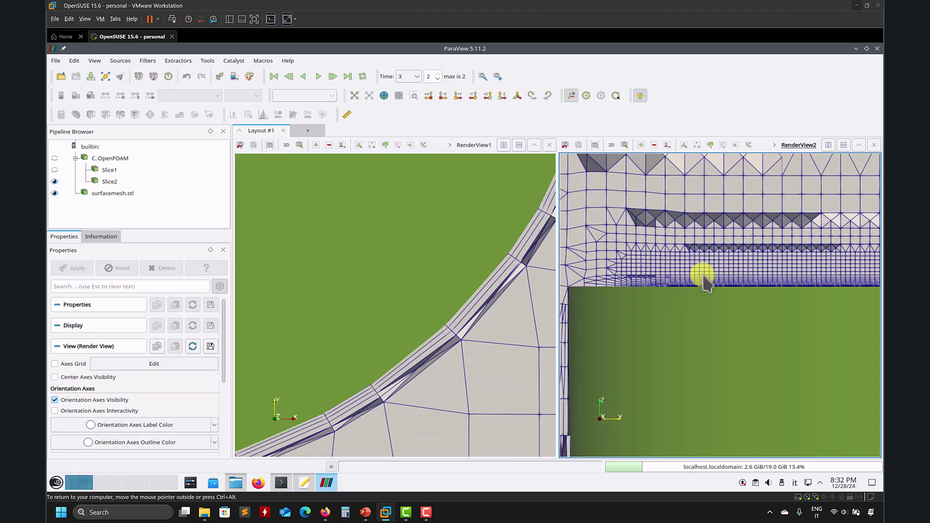
scroll(679, 328, "up", 2)
scroll(675, 339, "down", 2)
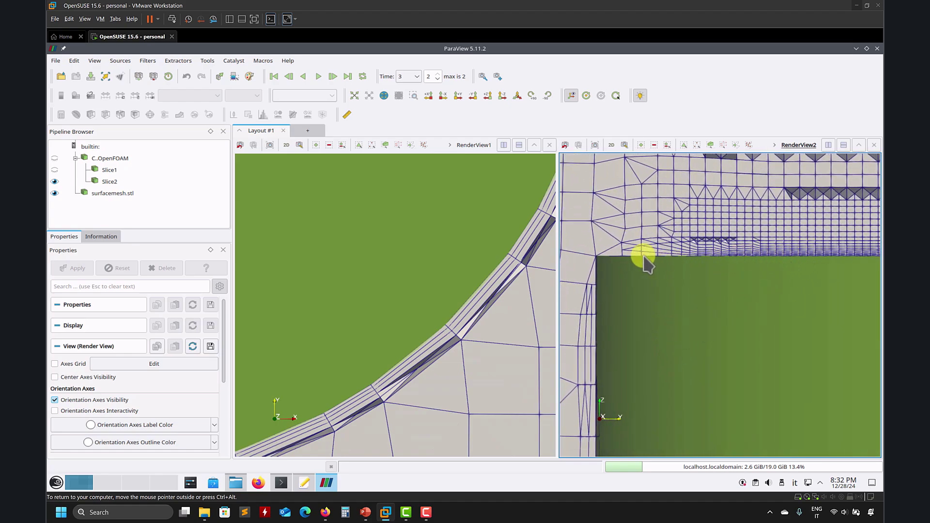
scroll(646, 286, "down", 2)
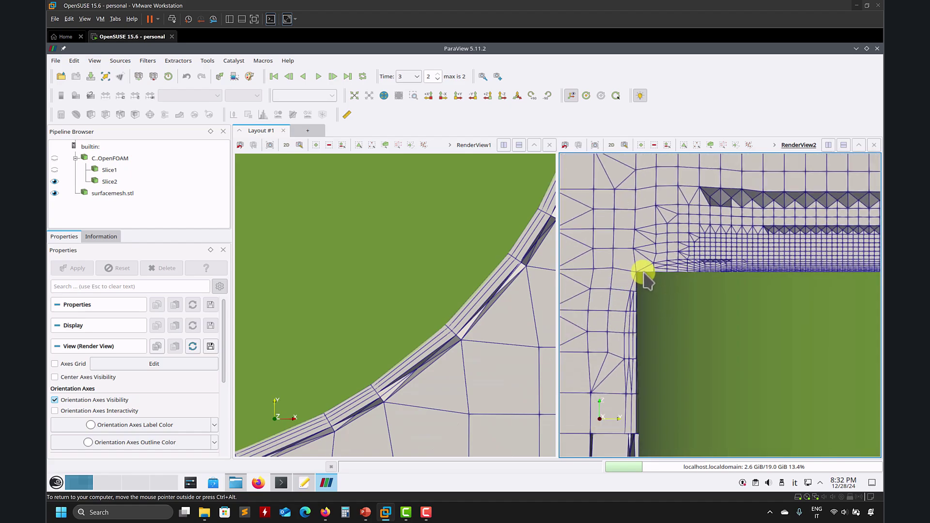
scroll(641, 270, "up", 2)
scroll(657, 214, "down", 2)
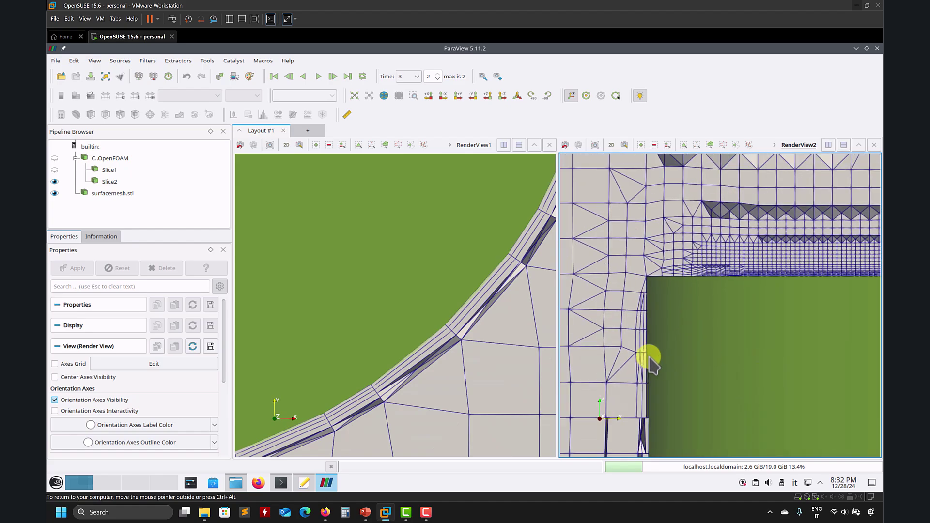
scroll(743, 333, "up", 3)
scroll(794, 310, "up", 5)
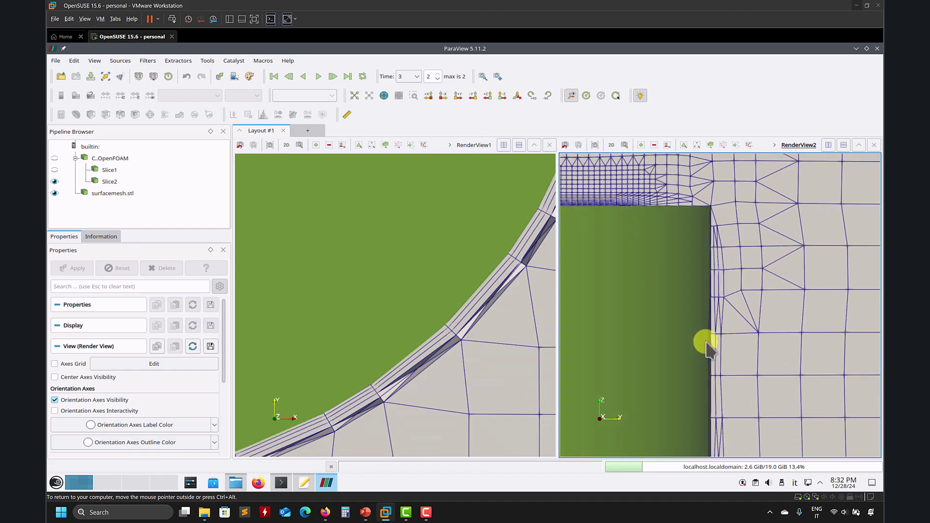
scroll(698, 366, "down", 4)
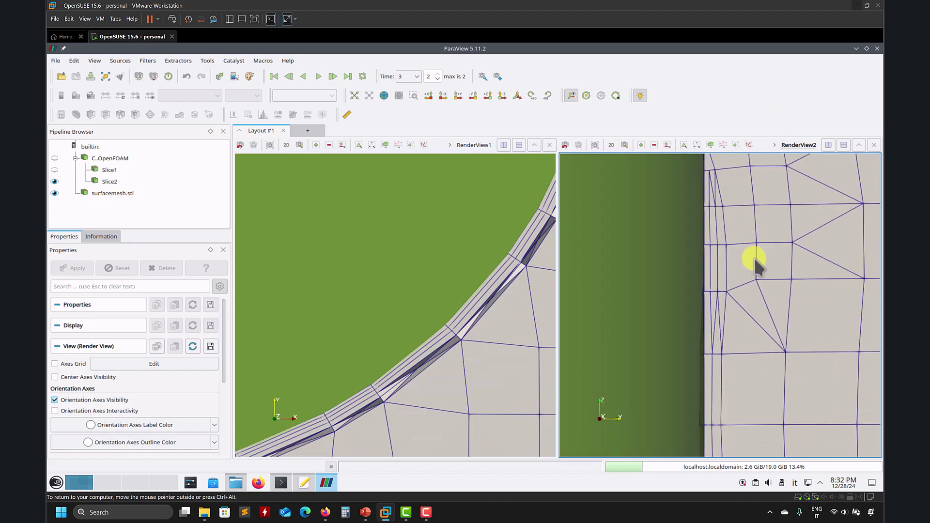
left_click(877, 49)
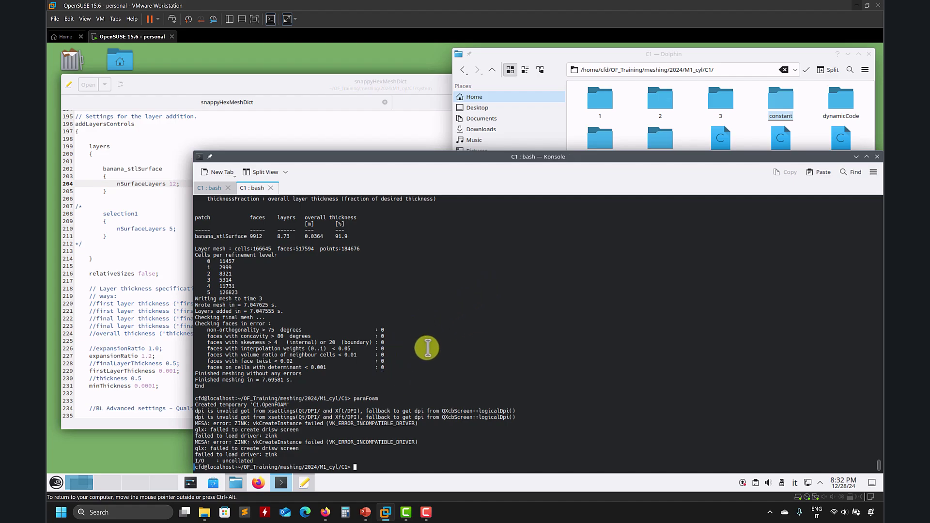
- Undo the layer edits to restore relativeSizes true with 0.1 thicknesses, then save snappyHexMeshDict
left_click(167, 248)
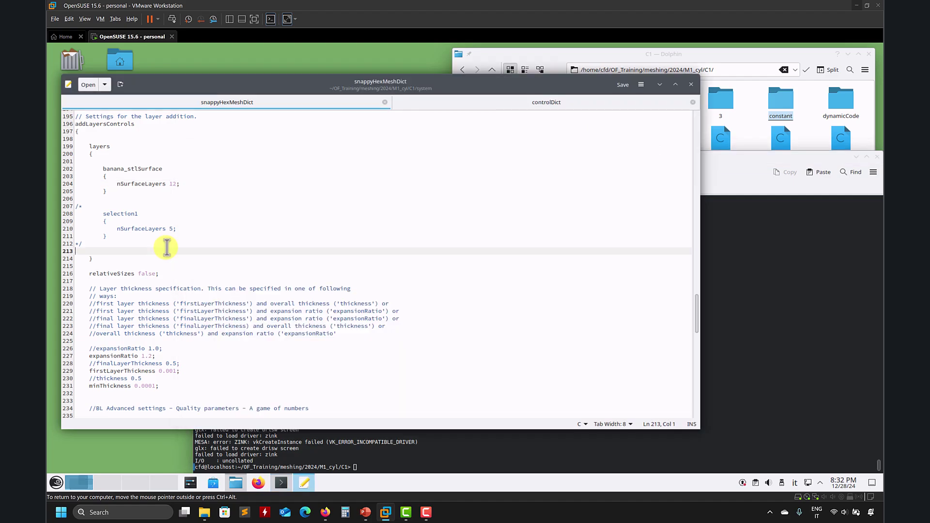
scroll(168, 252, "down", 5)
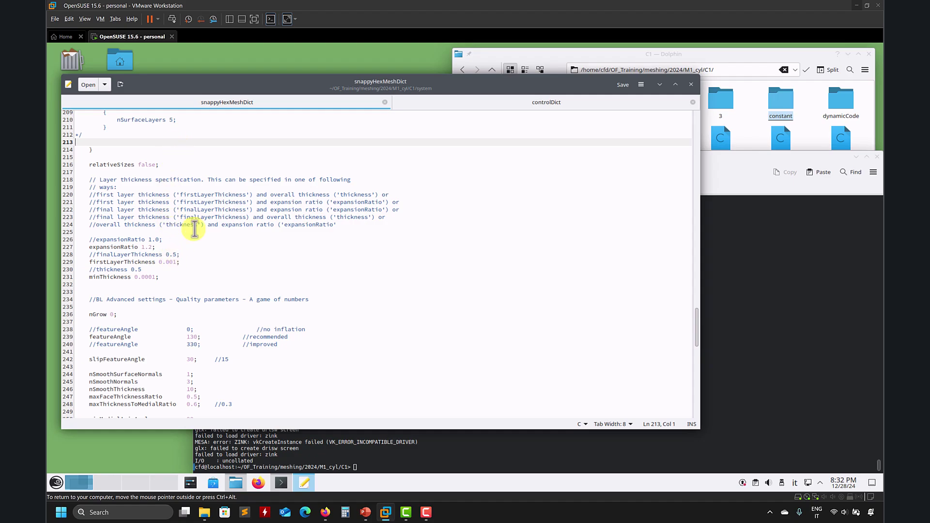
key("ctrl+z")
key("ctrl+z")
key("ctrl+z")
key("ctrl+z")
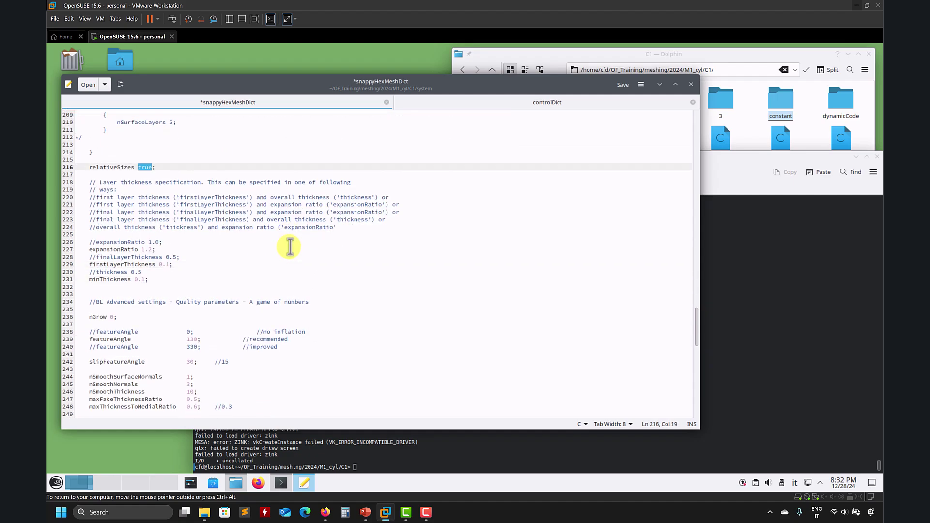
key("ctrl+z")
key("ctrl+z")
key("ctrl+z")
key("ctrl+z")
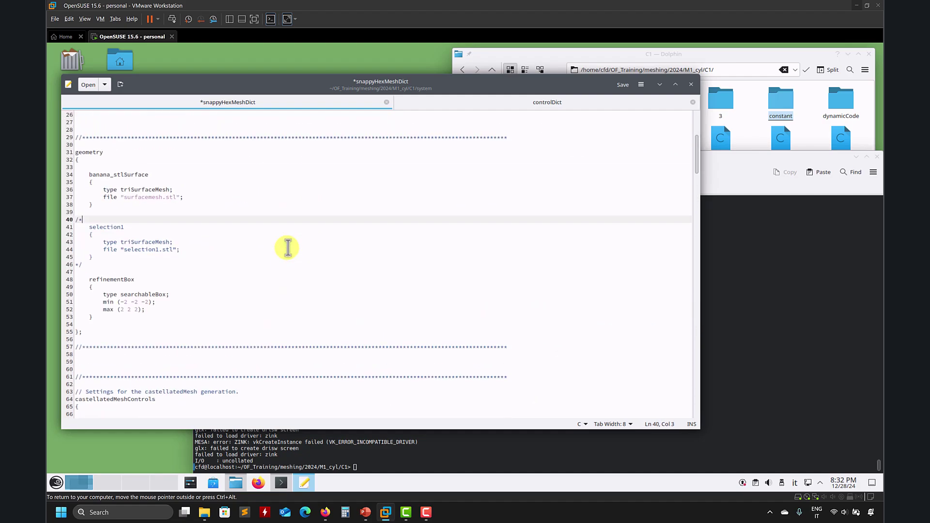
scroll(289, 248, "down", 20)
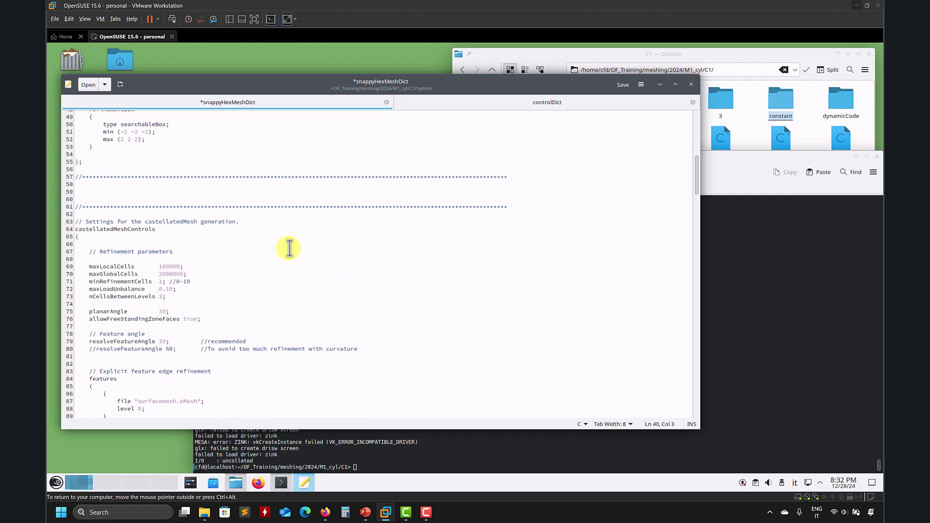
key("ctrl+s")
scroll(290, 248, "down", 20)
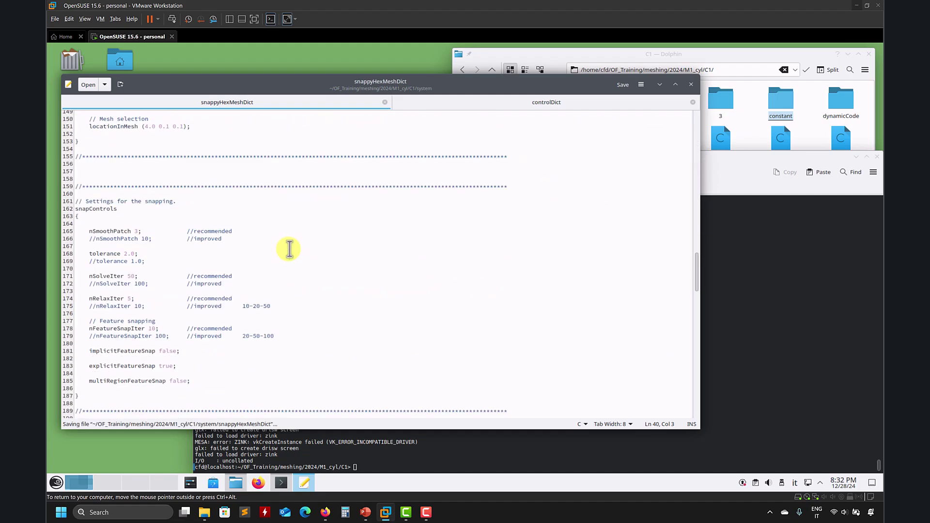
scroll(289, 250, "up", 18)
scroll(289, 250, "up", 20)
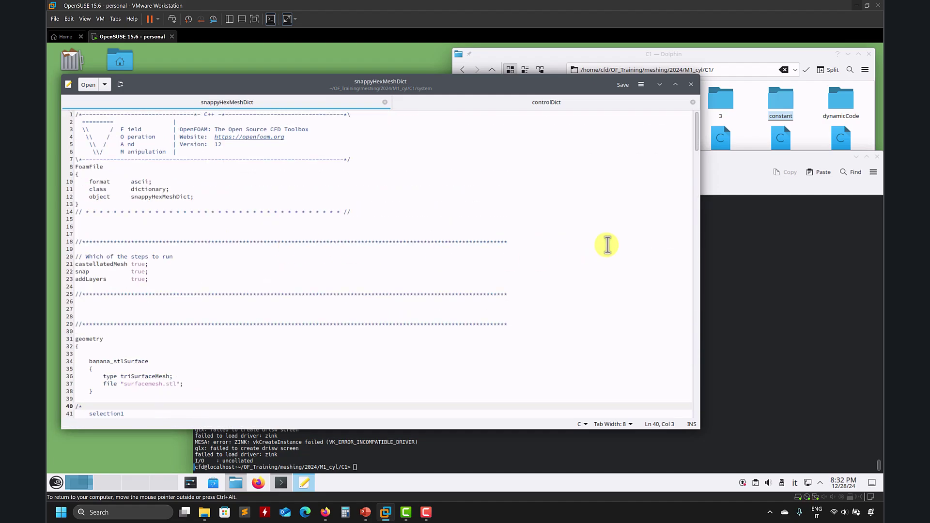
- Browse the case's constant/polyMesh folder and select the existing polyMesh folder for removal
left_click(760, 54)
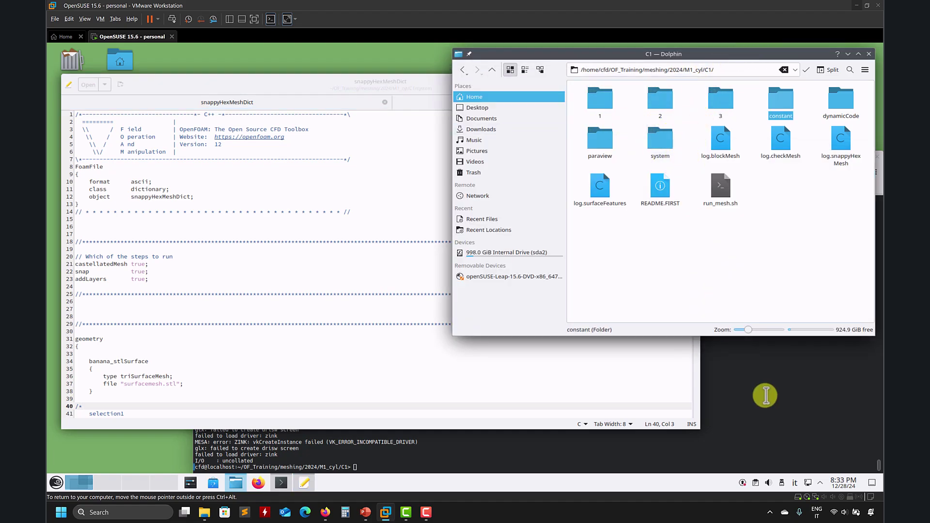
left_click(766, 395)
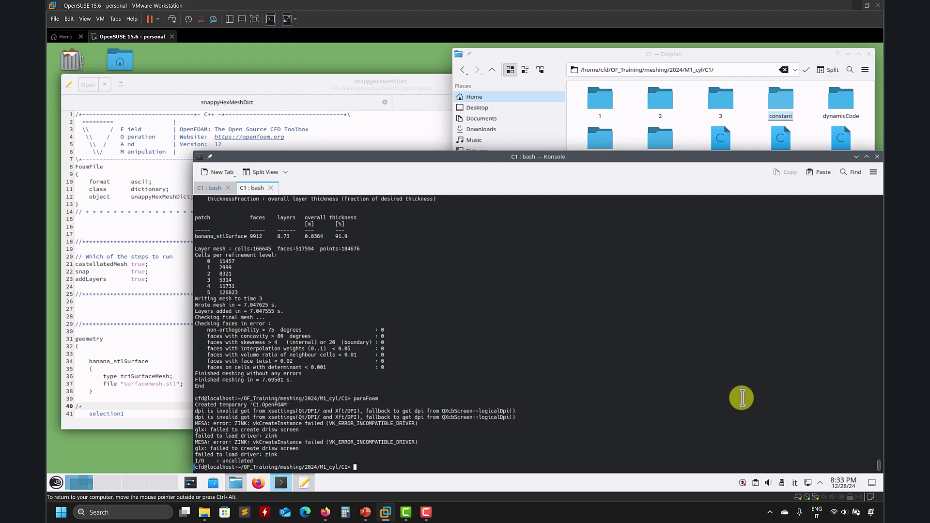
left_click(797, 130)
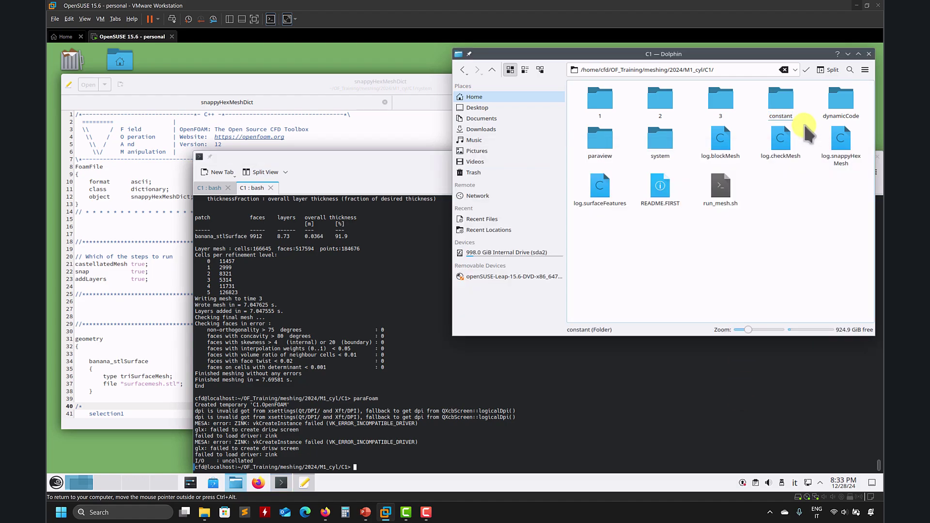
double_click(782, 105)
double_click(708, 104)
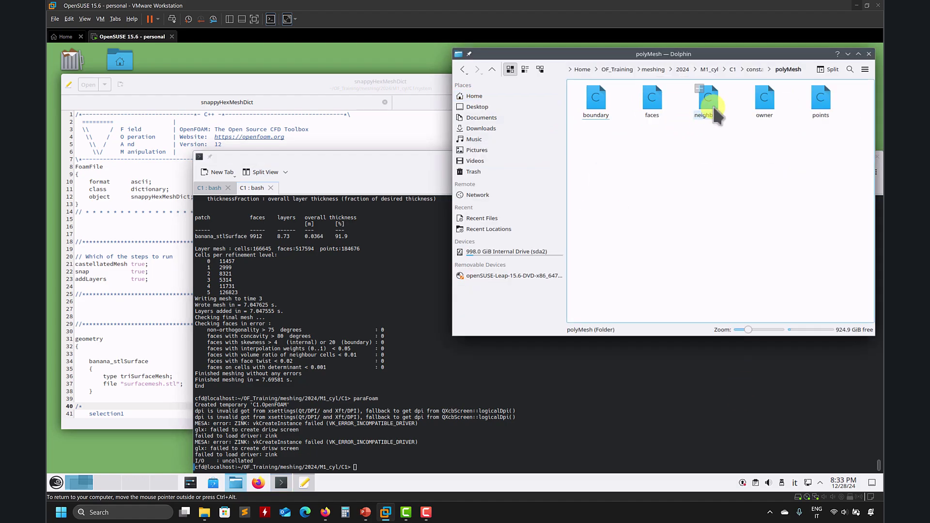
left_click(492, 70)
left_click_drag(758, 155, 702, 104)
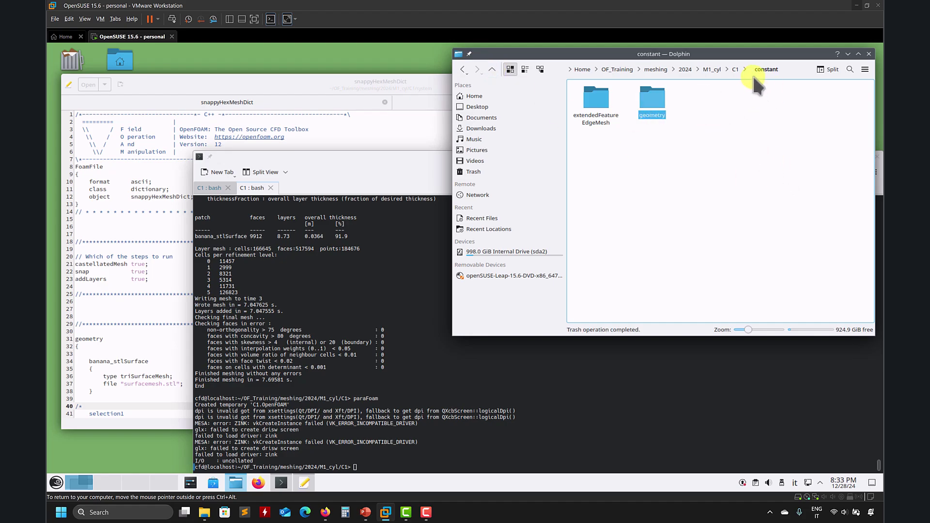
- Paste the polyMesh folder from time folder 3 into the constant folder
left_click(735, 69)
double_click(728, 95)
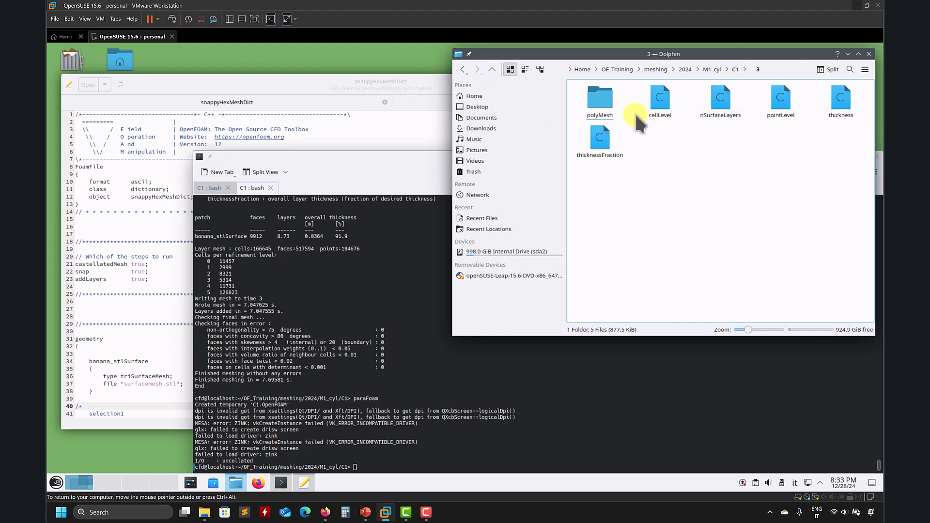
left_click(587, 102)
left_click(492, 69)
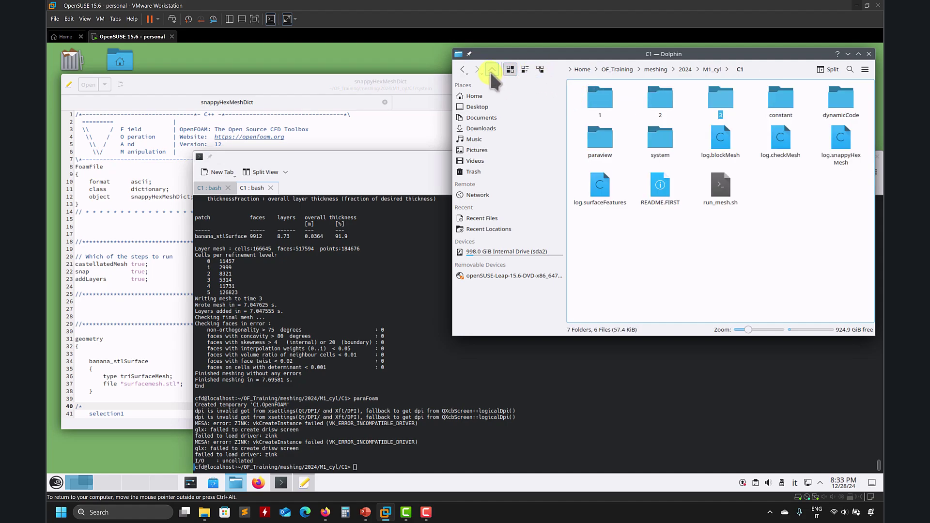
double_click(779, 99)
key("ctrl+v")
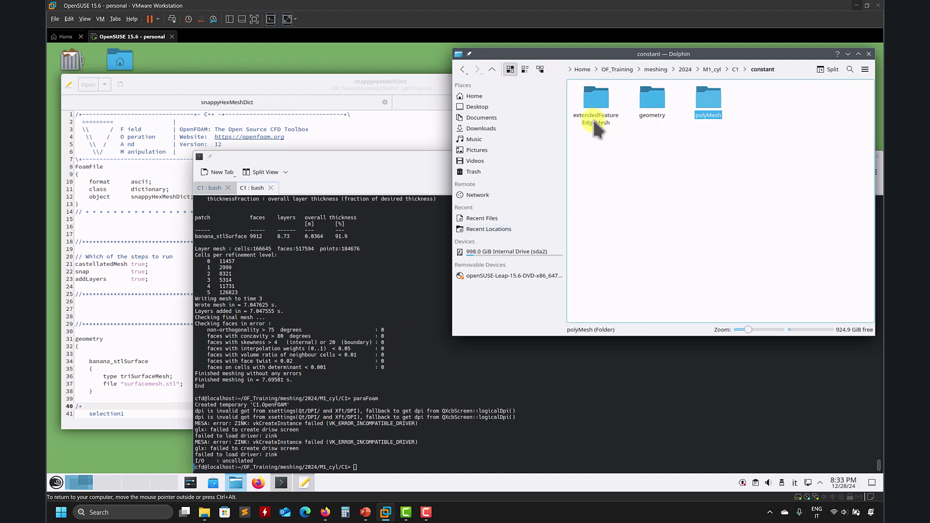
- Delete time folders 1, 2 and 3 from the C1 case
left_click(492, 69)
left_click(600, 97)
left_click(727, 96, "shift")
key("Delete")
left_click(339, 314)
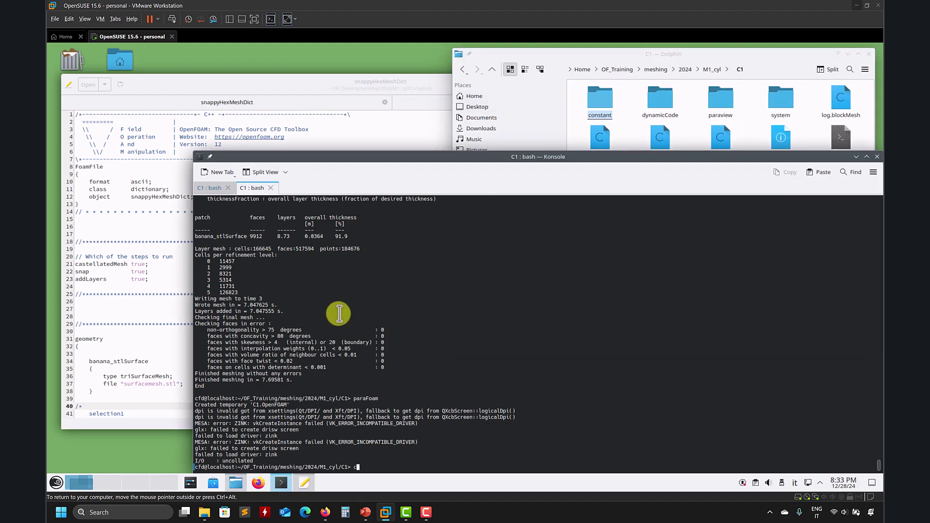
- Run checkMesh, which reports Mesh OK with max skewness 3.32
type("checkMesh")
key("Return")
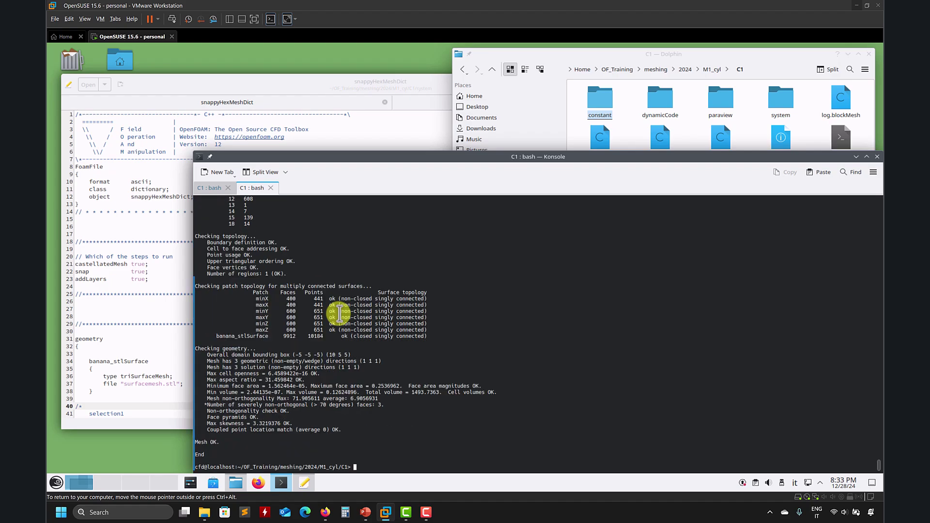
left_click(499, 74)
left_click(493, 71)
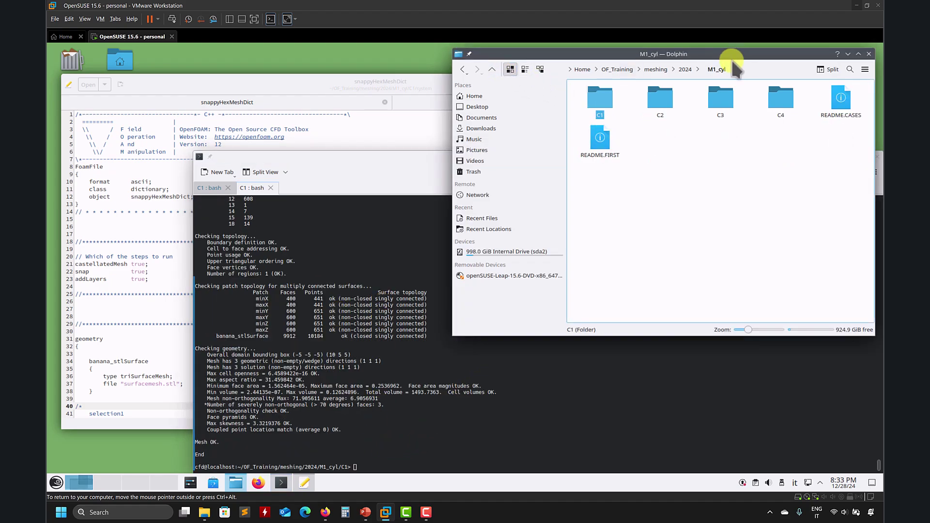
left_click(613, 96)
- Launch paraFoam on the C1 case from Konsole
left_click(340, 439)
left_click(461, 357)
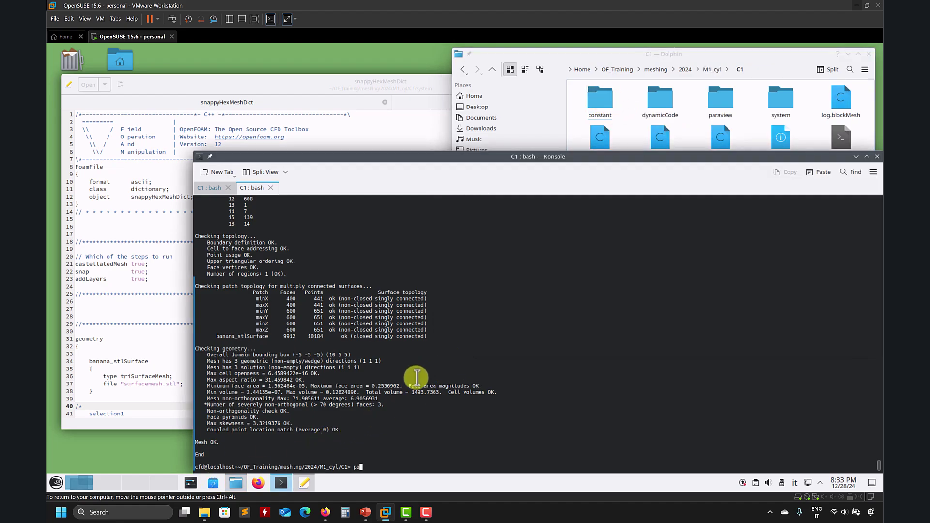
type("paraFoam")
key("Return")
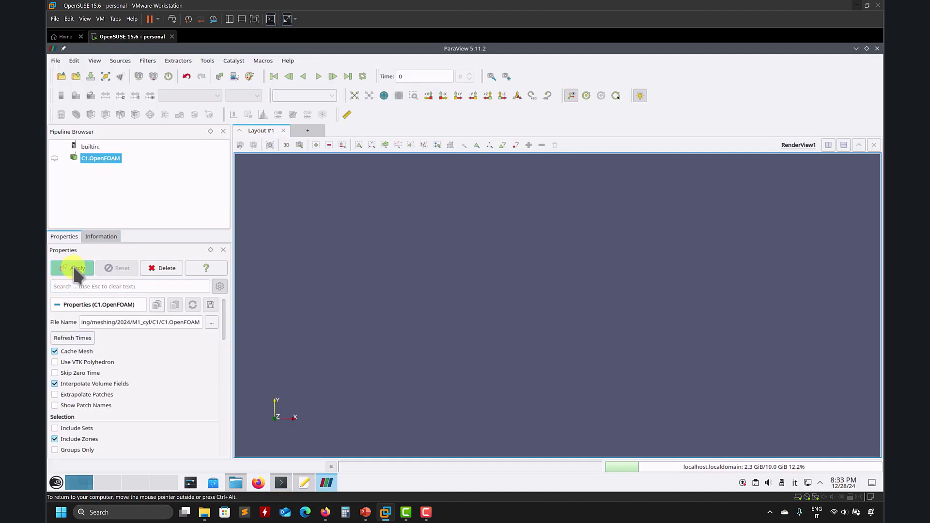
- Apply the case, load paraview/state1.pvsm to review both slice views, then close ParaView
left_click(75, 270)
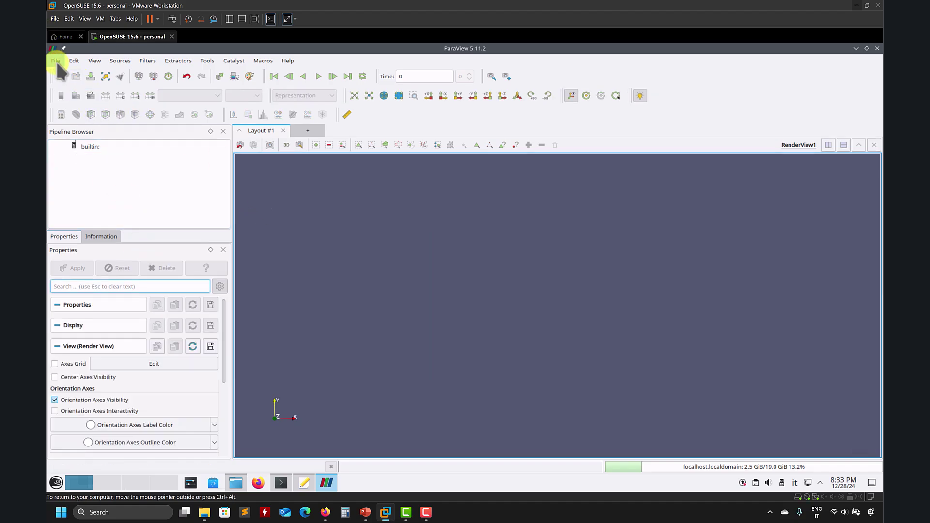
left_click(56, 60)
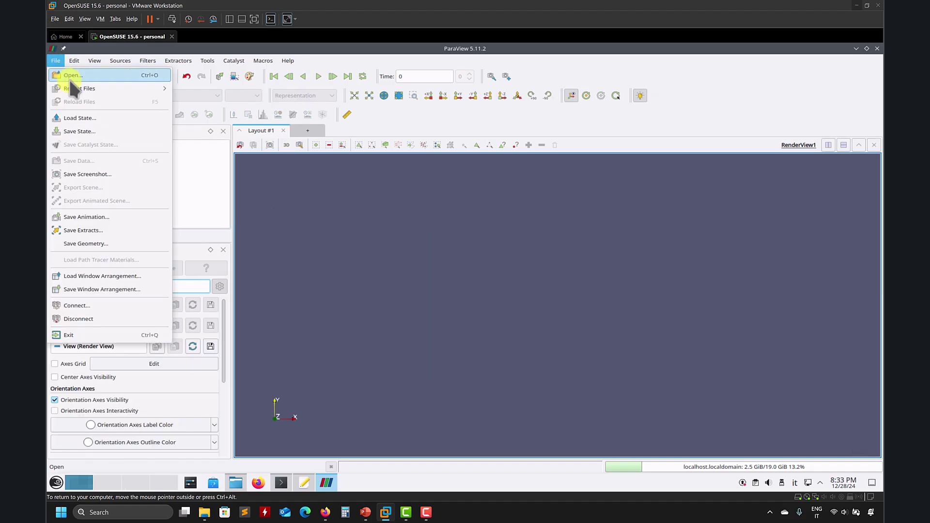
left_click(82, 116)
double_click(213, 121)
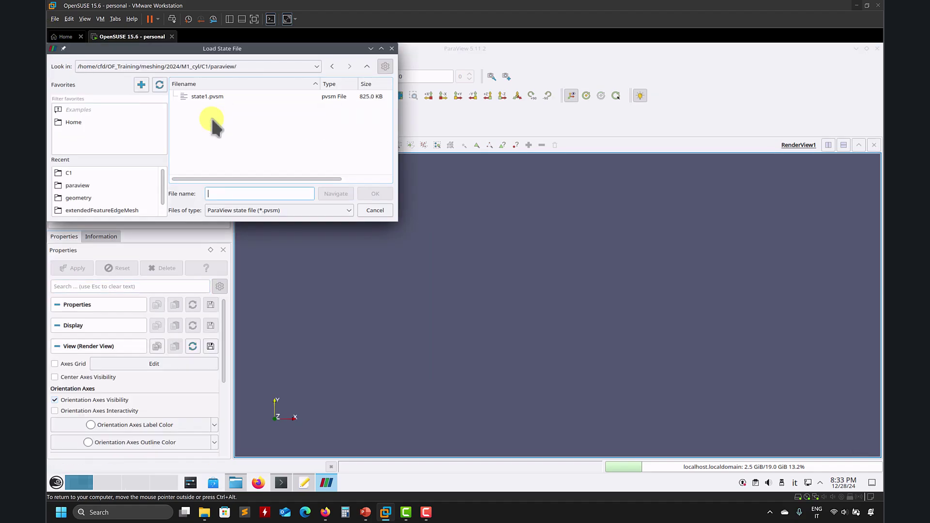
double_click(213, 95)
left_click(556, 300)
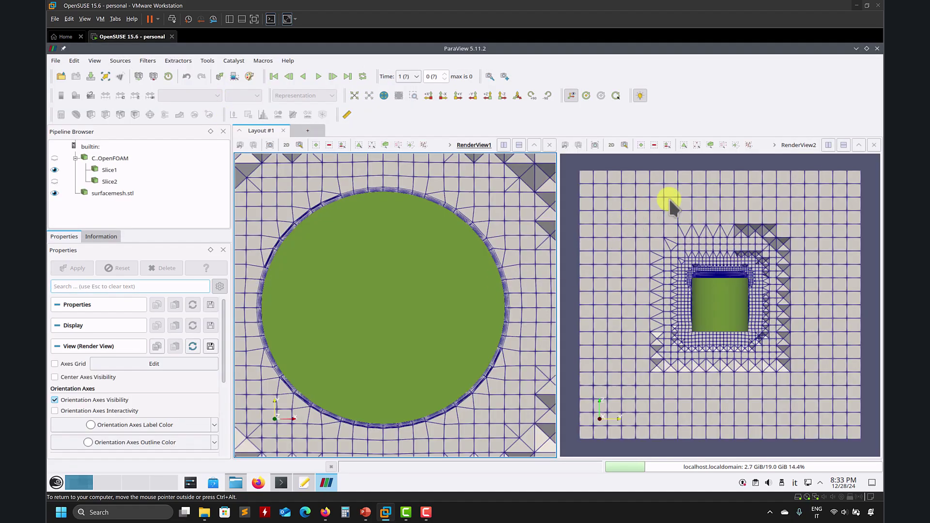
left_click(876, 48)
- Open the constant/polyMesh boundary file in Kate
left_click(615, 103)
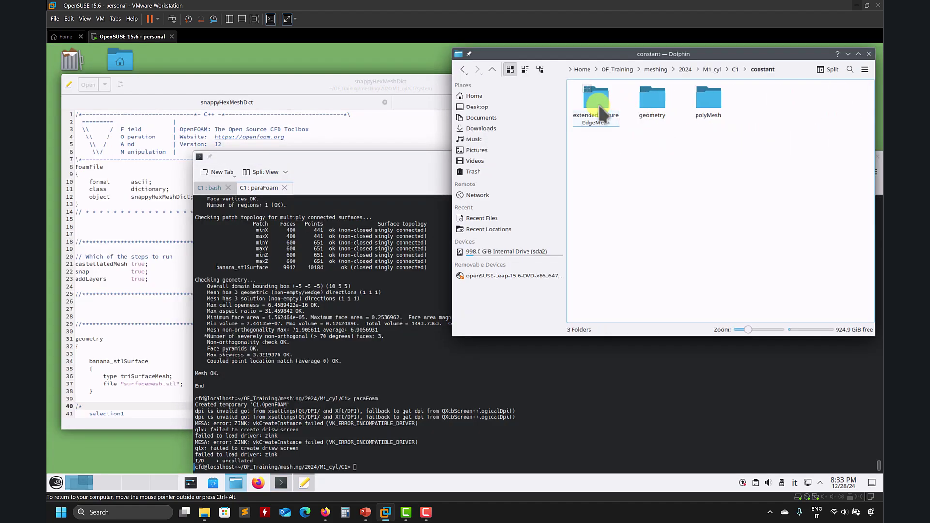
left_click(650, 98)
left_click(494, 70)
left_click(678, 102)
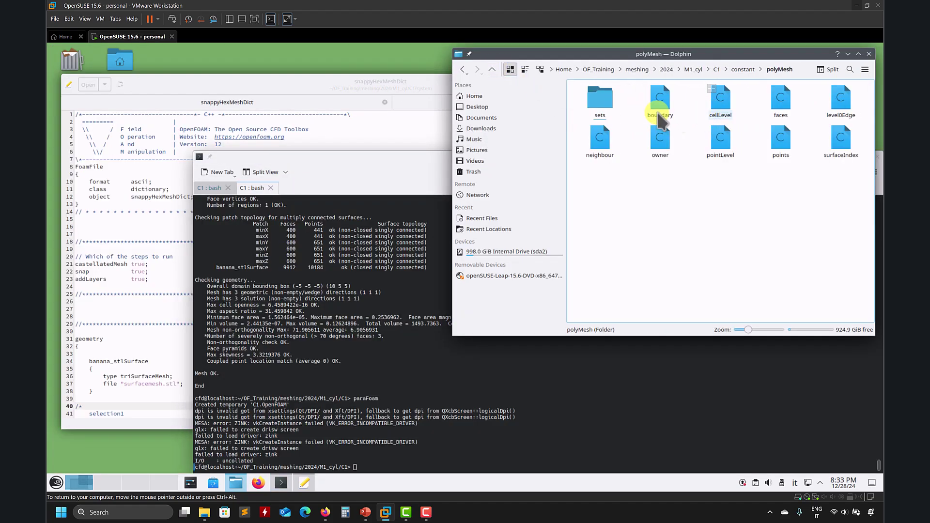
left_click_drag(657, 98, 130, 218)
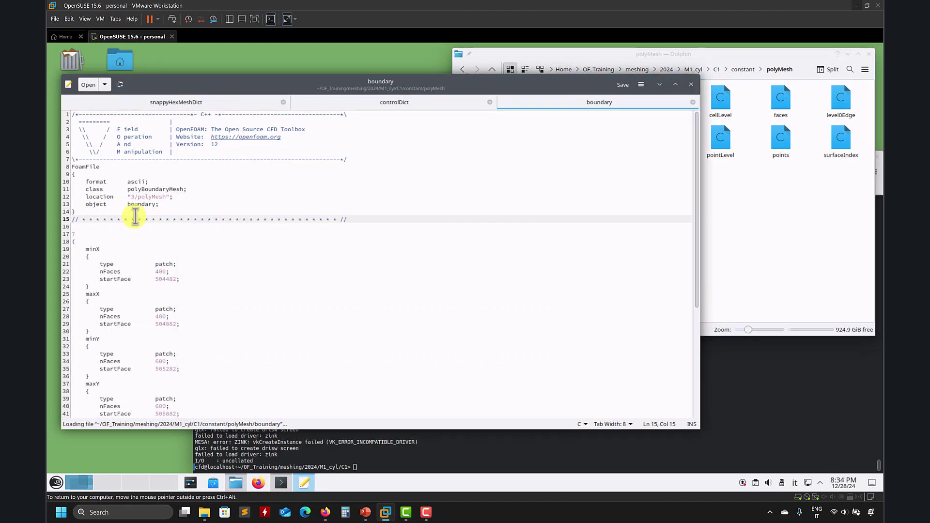
- Rename patches minX, maxX, minY, maxY to inlet, outlet, top and bottom
left_click(107, 248)
key("BackSpace")
key("BackSpace")
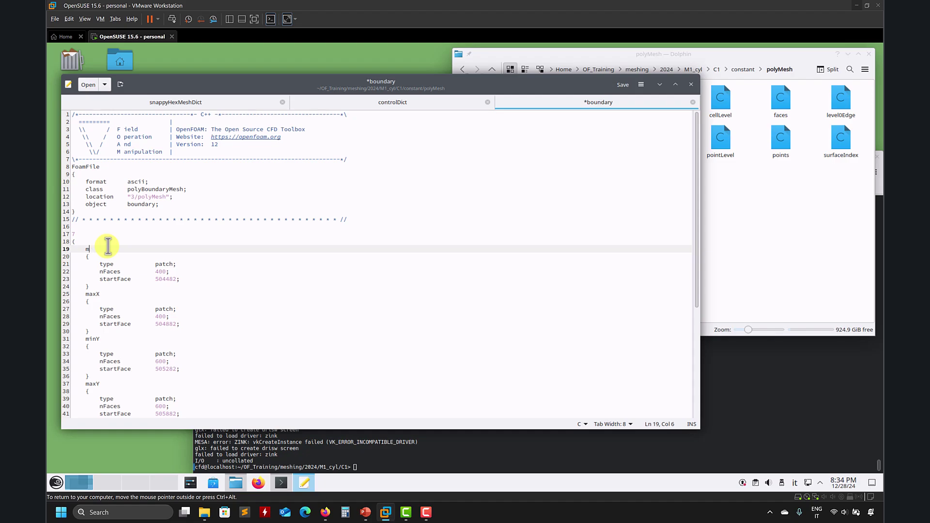
type("inlet")
double_click(95, 293)
type("outlet")
double_click(98, 338)
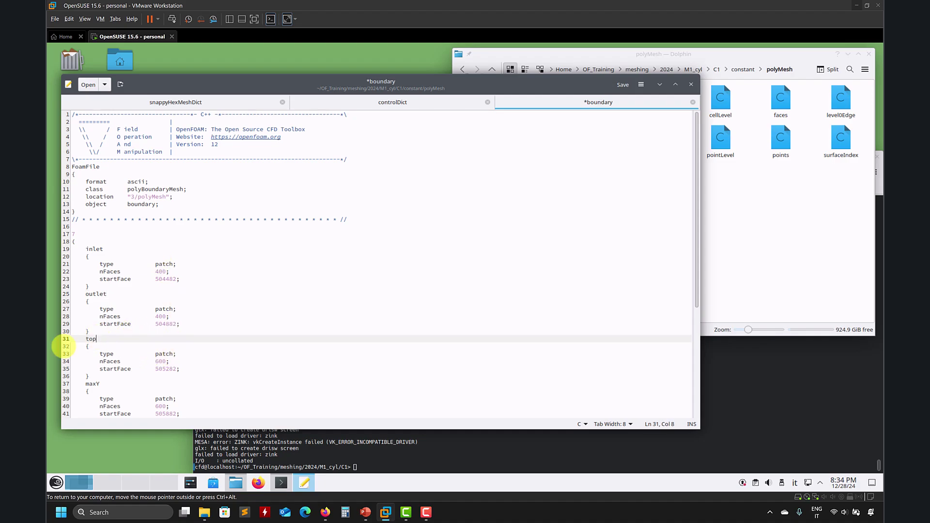
double_click(93, 384)
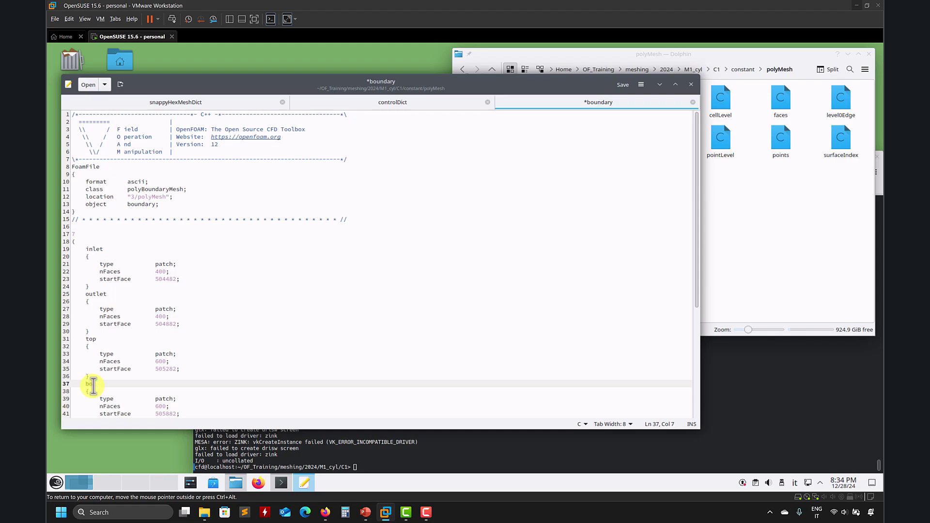
type("bottom")
- Set the top, bottom, minZ and maxZ patch types to symmetry and save the boundary file
double_click(165, 354)
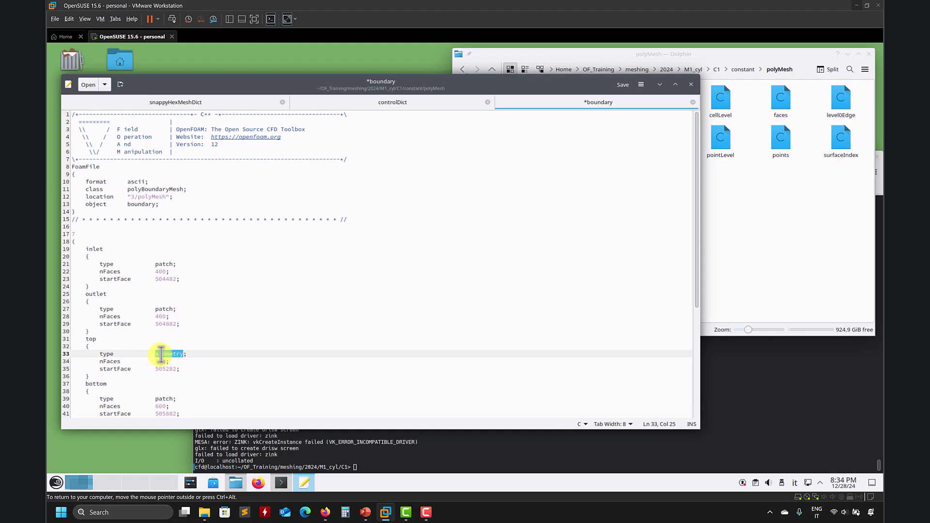
double_click(165, 399)
type("symmetry")
scroll(162, 326, "down", 5)
left_click(162, 292)
double_click(164, 298)
type("symmetry")
double_click(165, 343)
key("ctrl+s")
- Undo the symmetry types and renames, restoring patches minX, maxX, minY and maxY
scroll(168, 330, "up", 6)
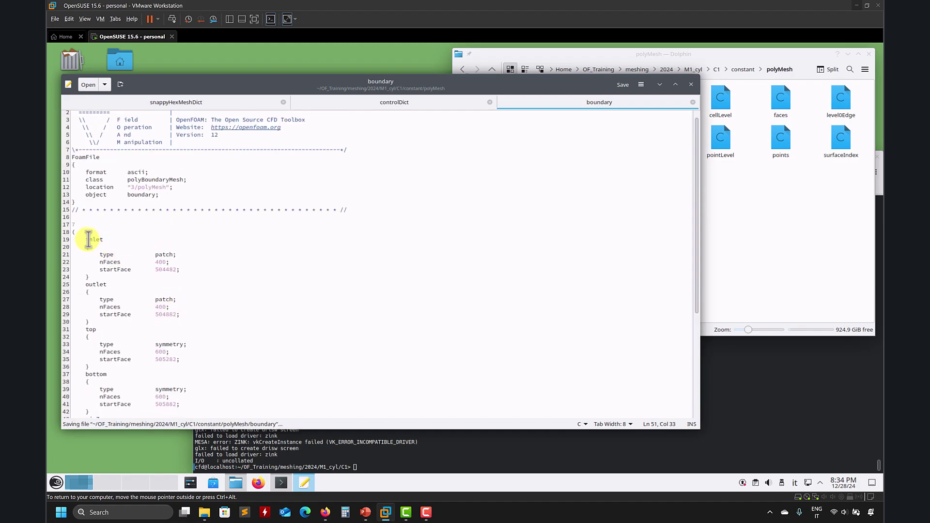
double_click(88, 239)
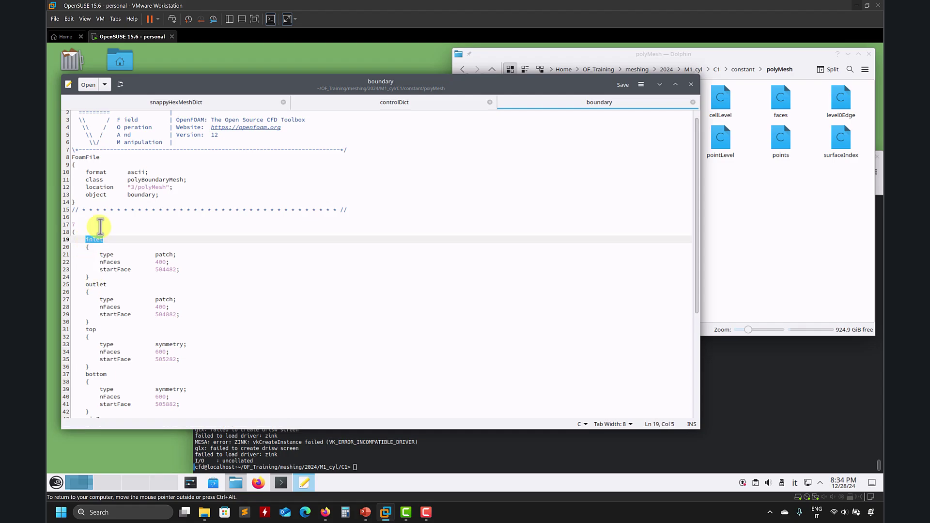
scroll(94, 370, "down", 7)
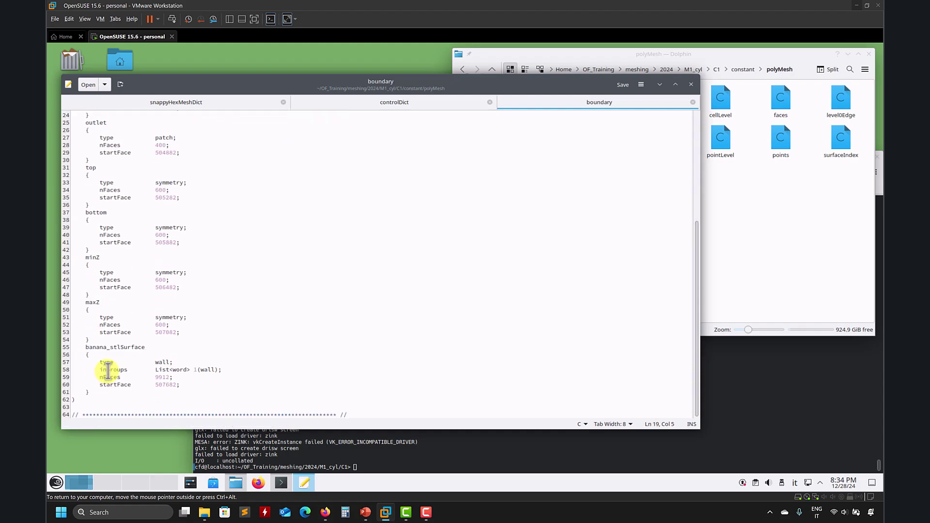
key("ctrl+z")
key("ctrl+z")
key("ctrl+z")
key("ctrl+z")
key("ctrl+z")
key("ctrl+z")
key("ctrl+z")
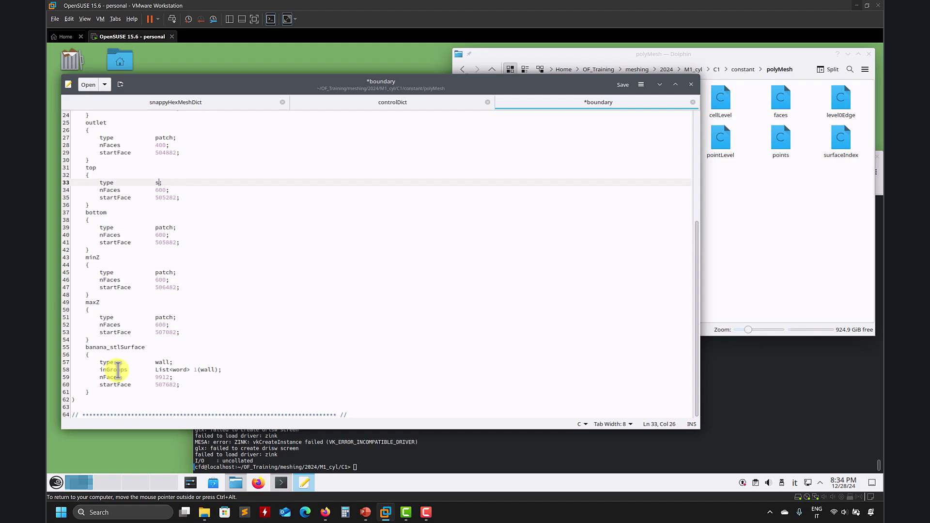
key("ctrl+z")
key("ctrl+z")
key("ctrl+z")
key("ctrl+z")
key("ctrl+z")
key("ctrl+z")
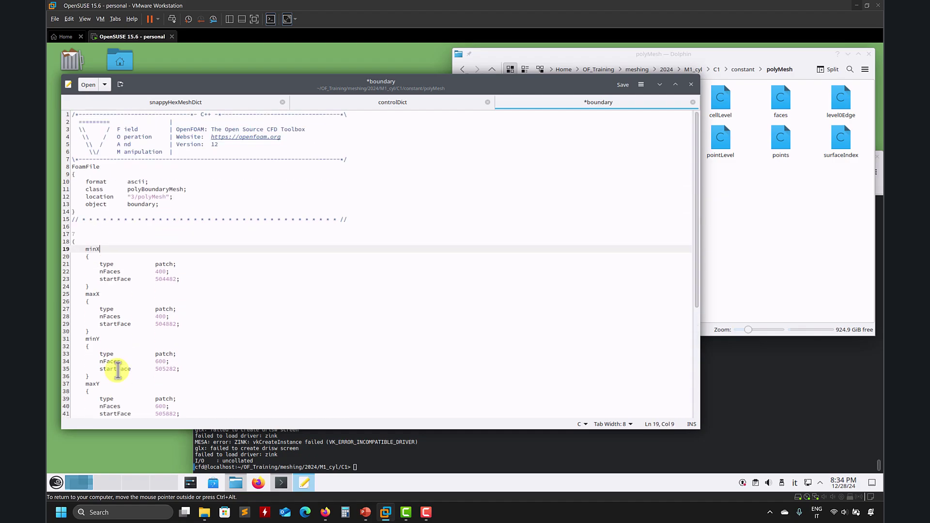
- Close the boundary file's editor and return to the C1 case folder
left_click(691, 85)
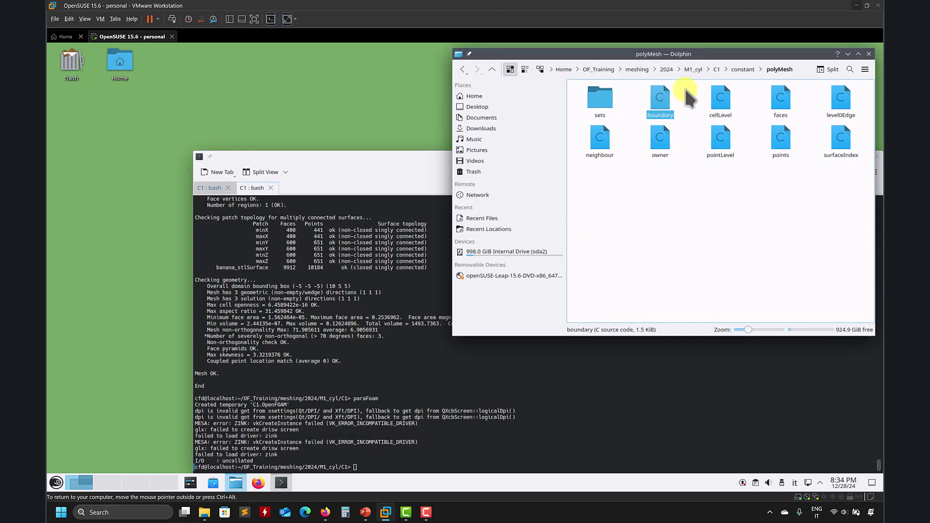
left_click(492, 69)
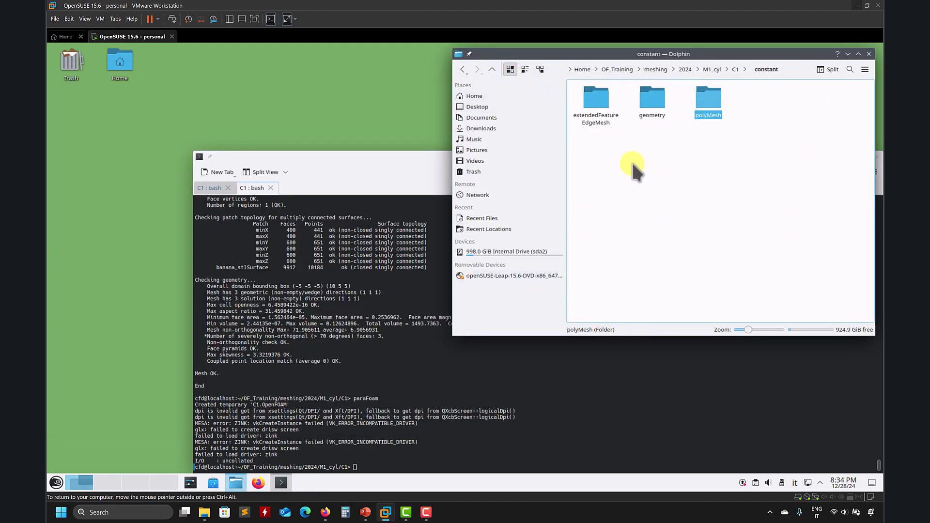
left_click(492, 69)
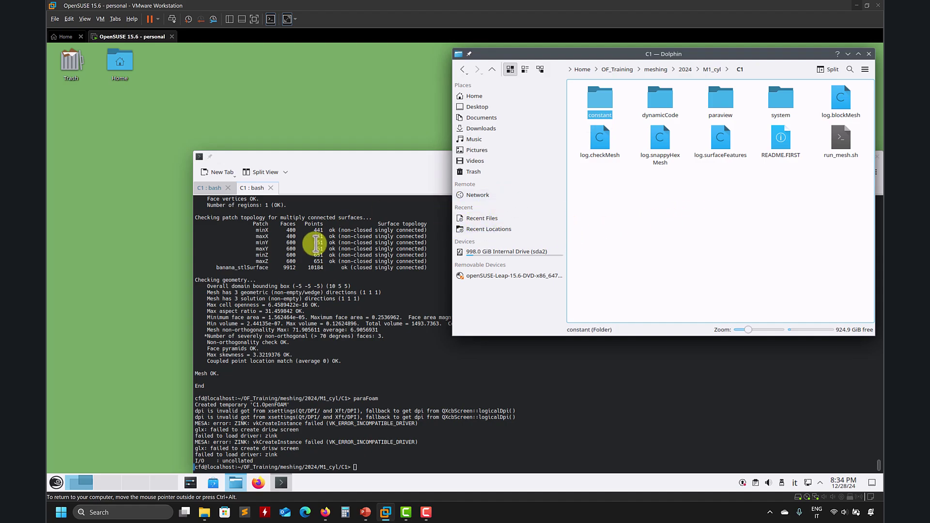
- List the C1 folder, then run sh run_mesh.sh to remesh and check the case
left_click(316, 253)
type("l")
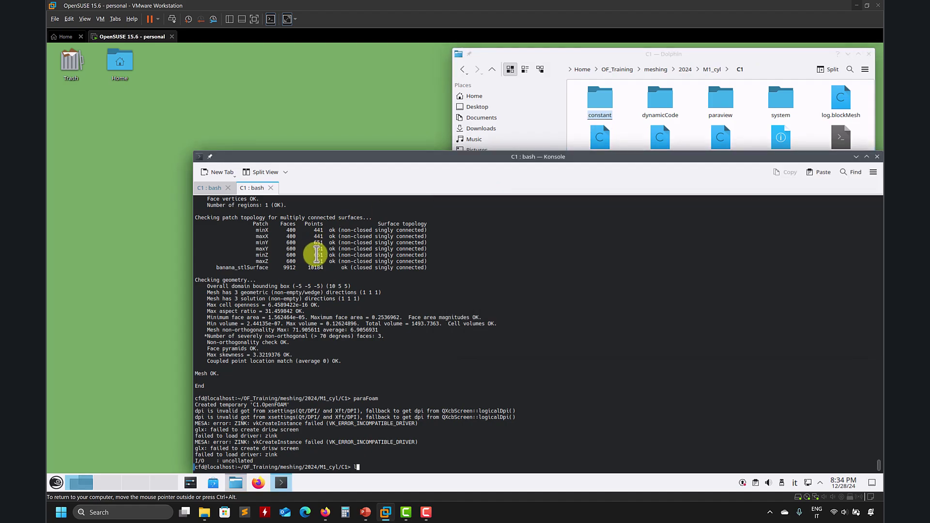
type("s")
key("Return")
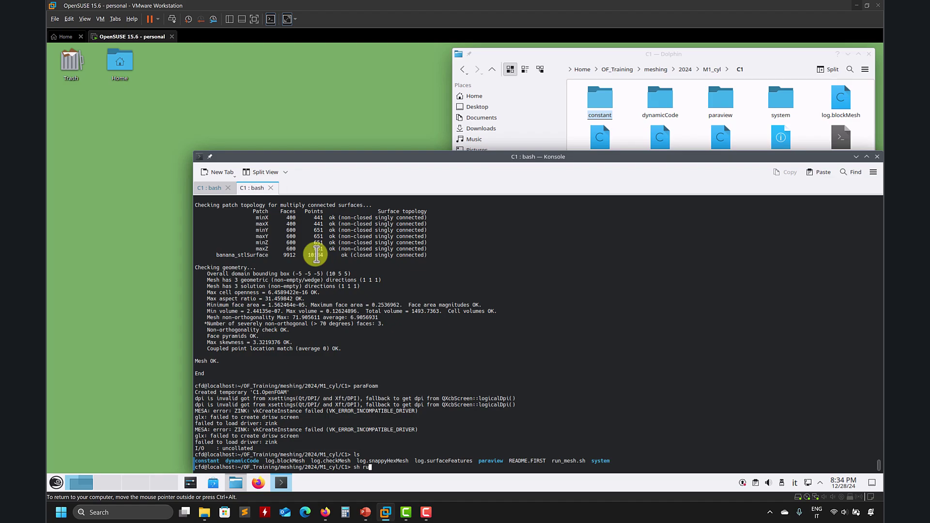
type("sh run_mesh.sh")
key("Return")
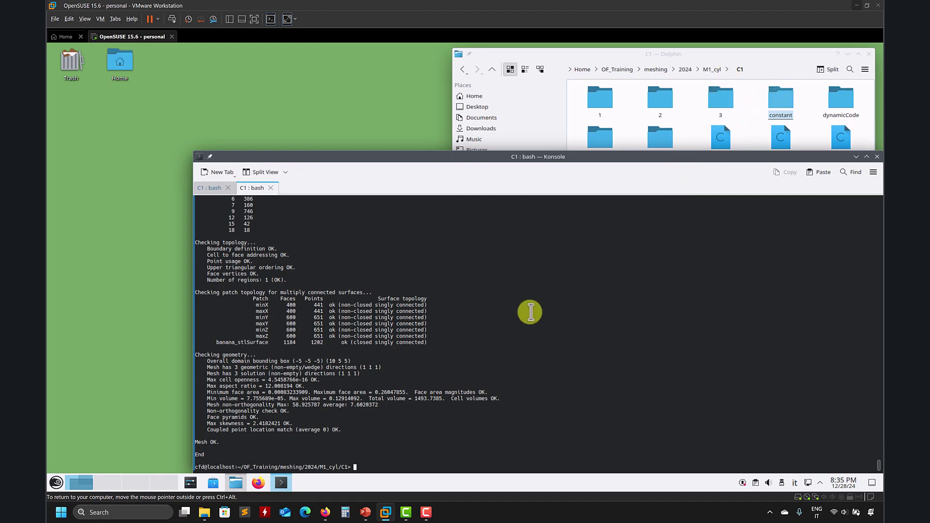
- Open run_mesh.sh in Kate, comment out line 8's plain snappyHexMesh, enable the -overwrite line, and save
left_click(762, 69)
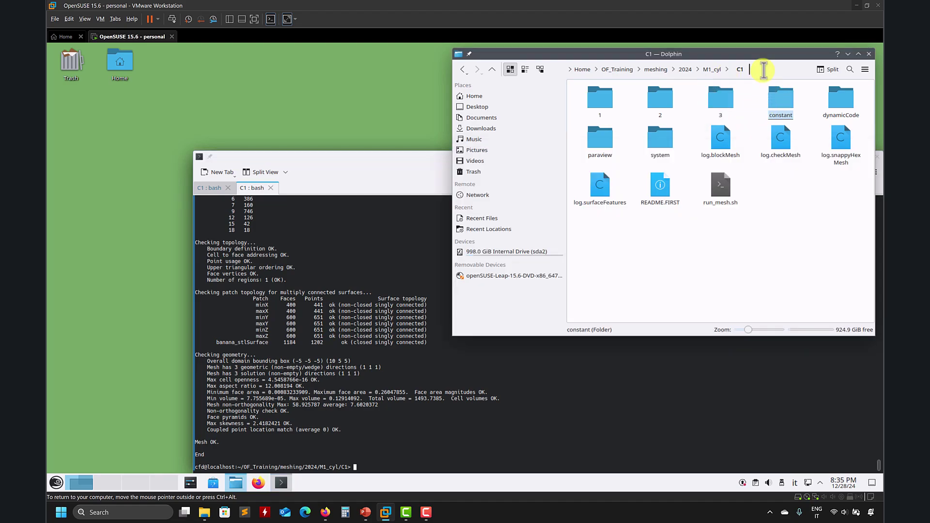
right_click(716, 193)
mouse_move(725, 213)
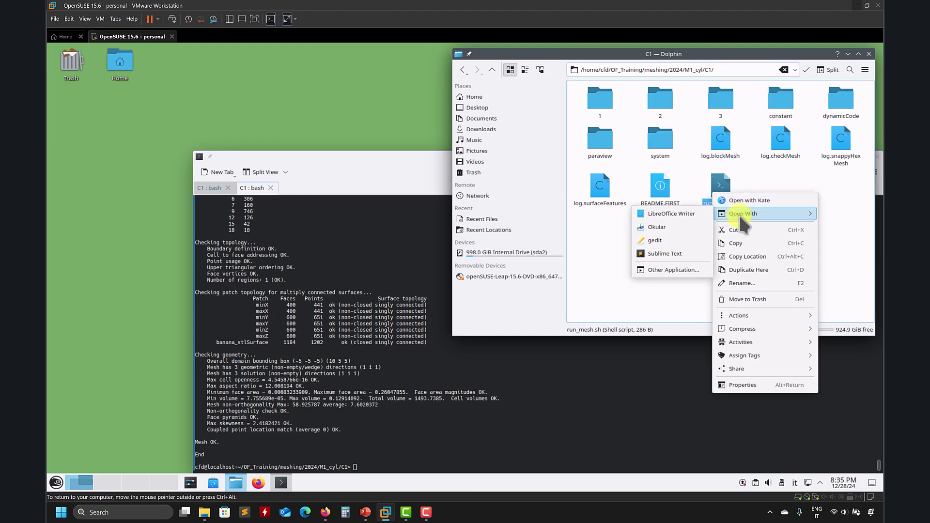
left_click(664, 243)
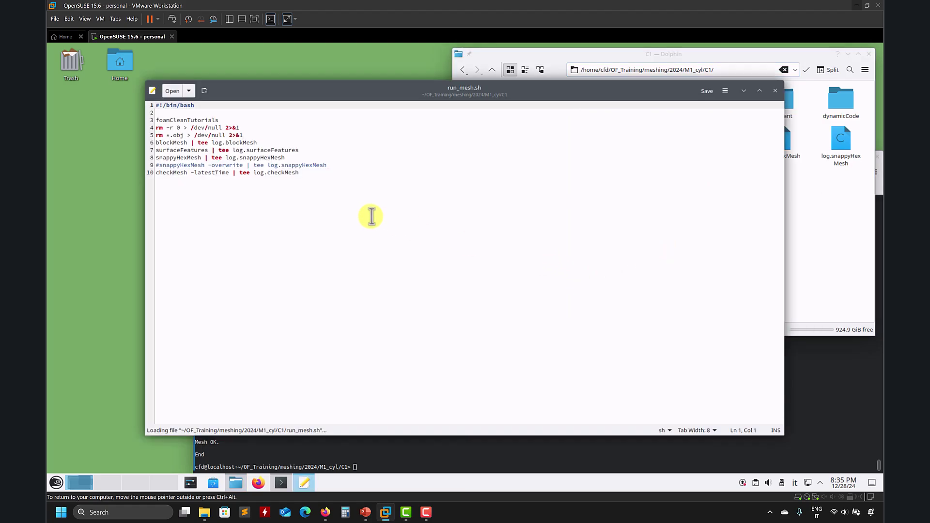
left_click(157, 158)
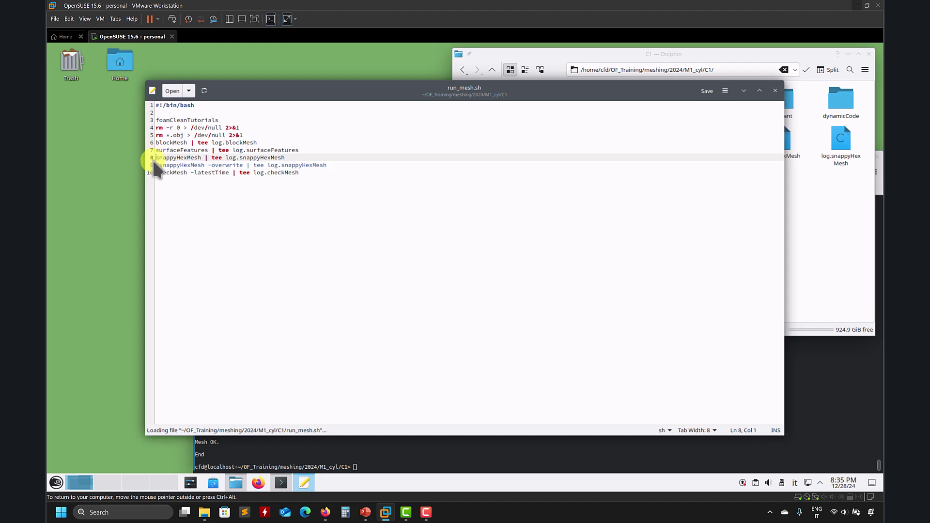
type("#")
key("Down")
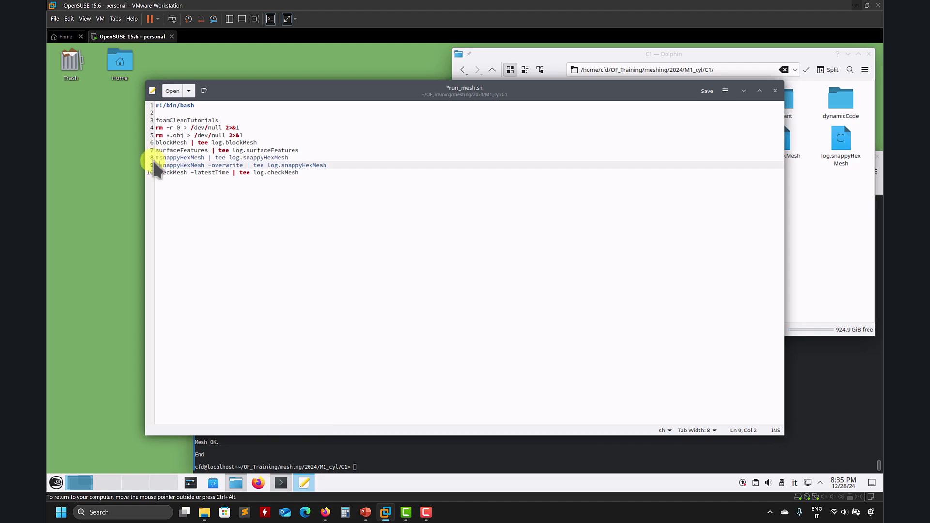
key("ctrl+s")
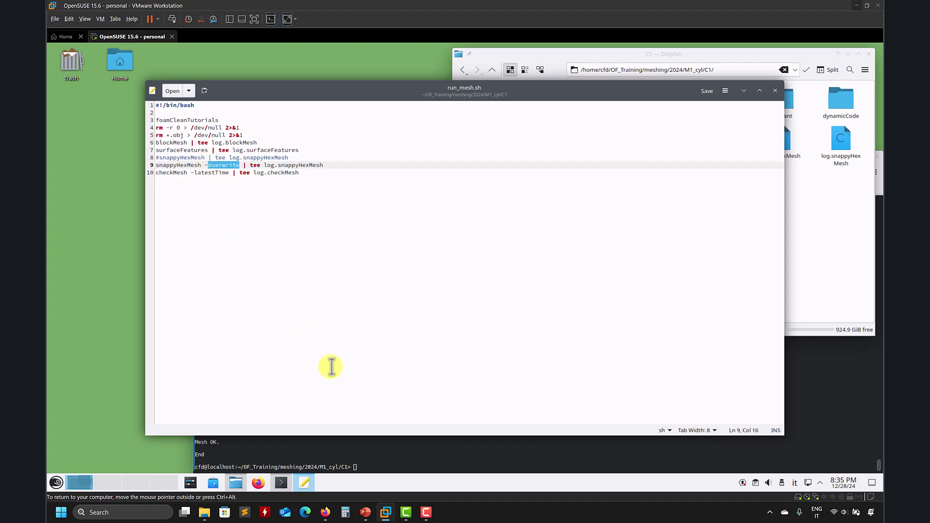
left_click(377, 454)
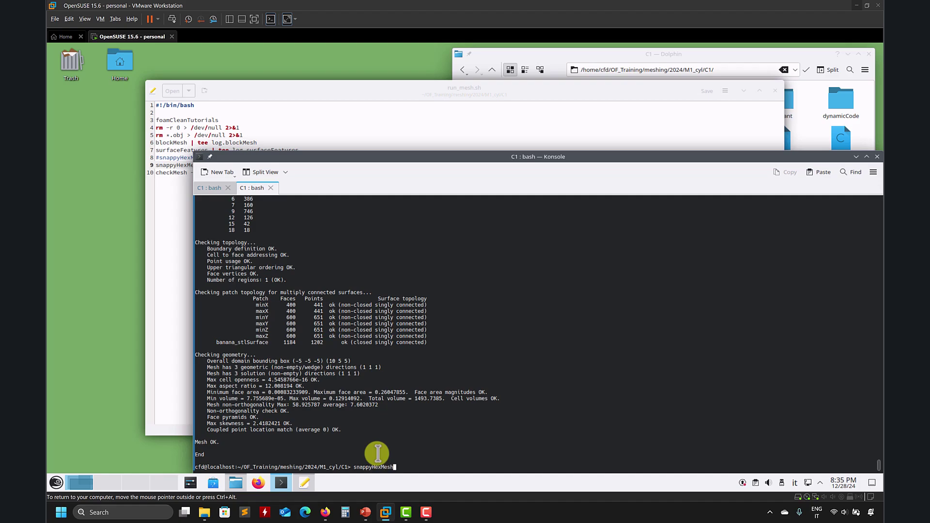
- Cancel the half-typed command and rerun sh run_mesh.sh, now using snappyHexMesh -overwrite
key("ctrl+c")
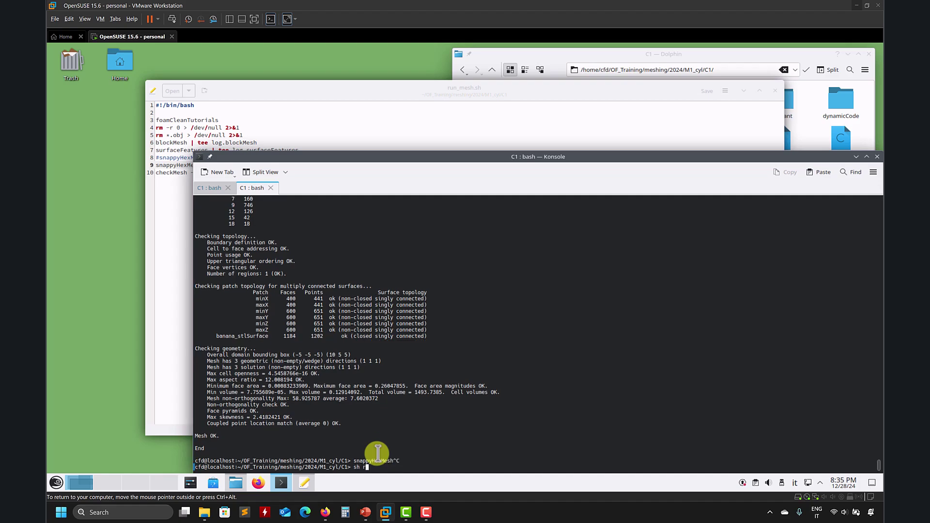
type("sh run_mesh.sh")
key("Return")
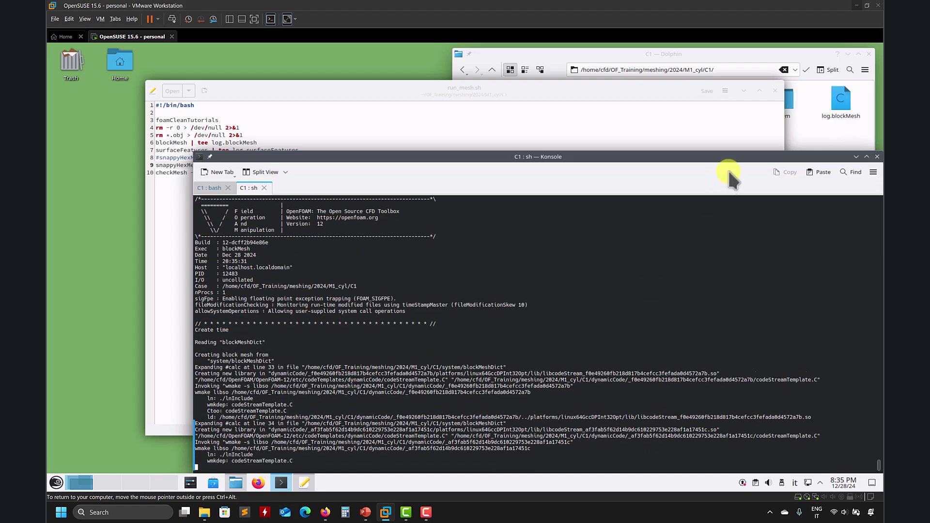
left_click(798, 69)
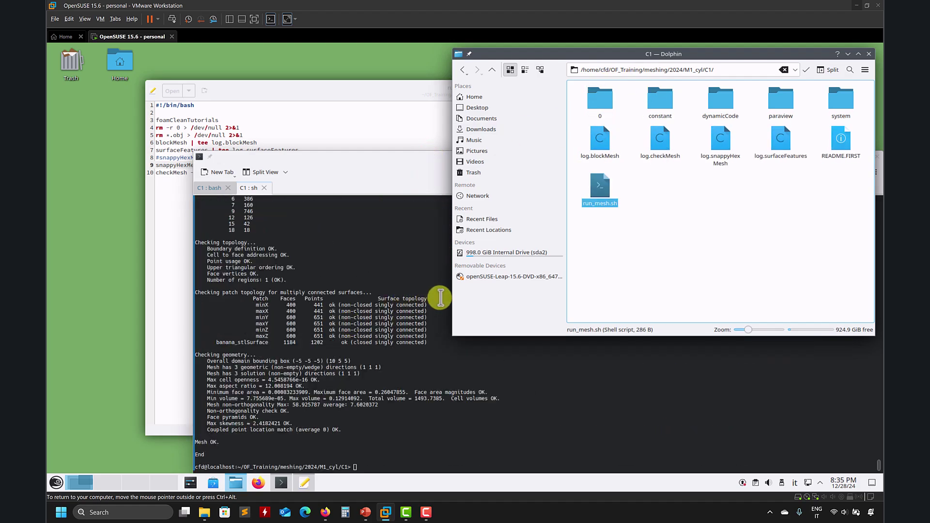
- Inspect the generated 0 folder, then browse into constant/polyMesh
double_click(609, 103)
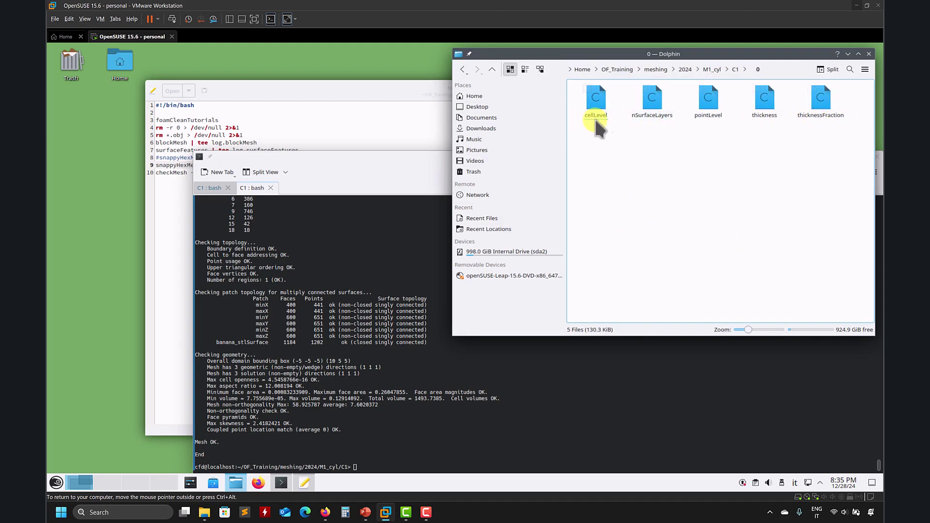
left_click(491, 69)
left_click(664, 99)
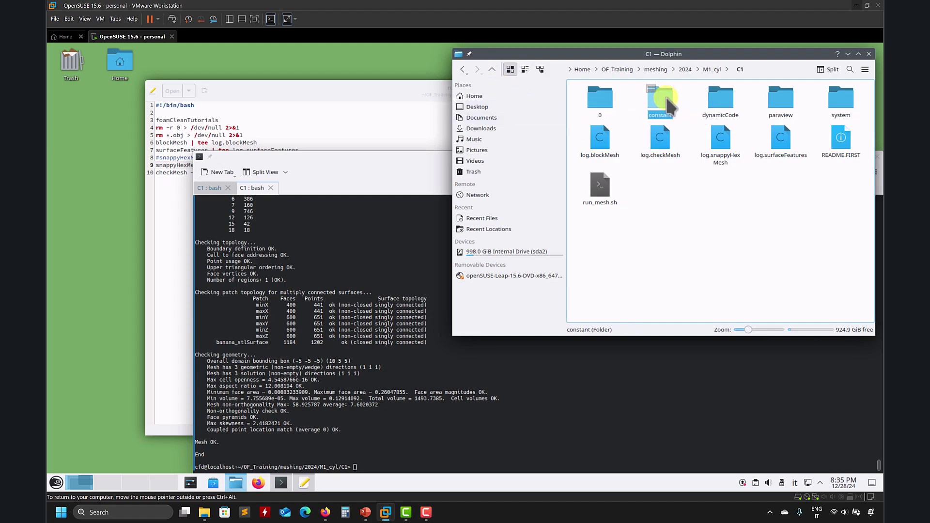
double_click(664, 97)
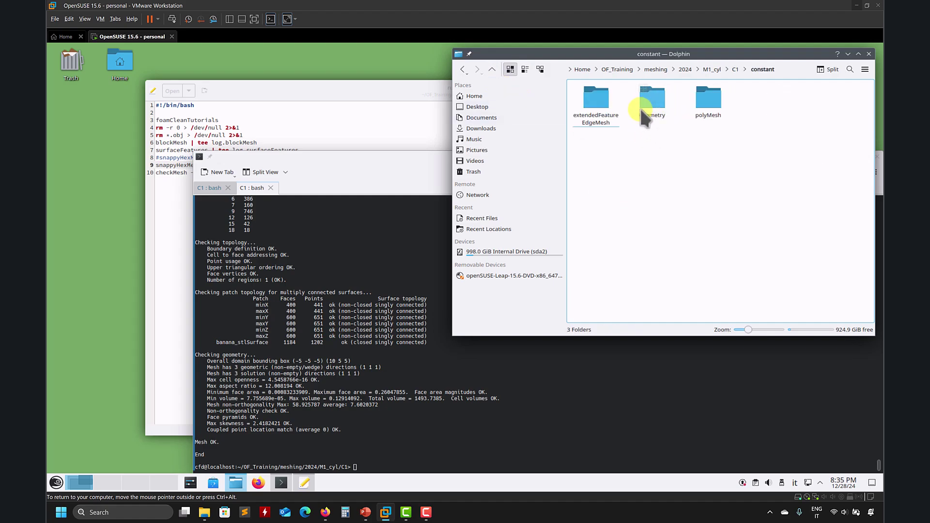
double_click(708, 100)
- View the polyMesh boundary file in Kate, close it, and return to the C1 case folder
left_click_drag(659, 99, 173, 240)
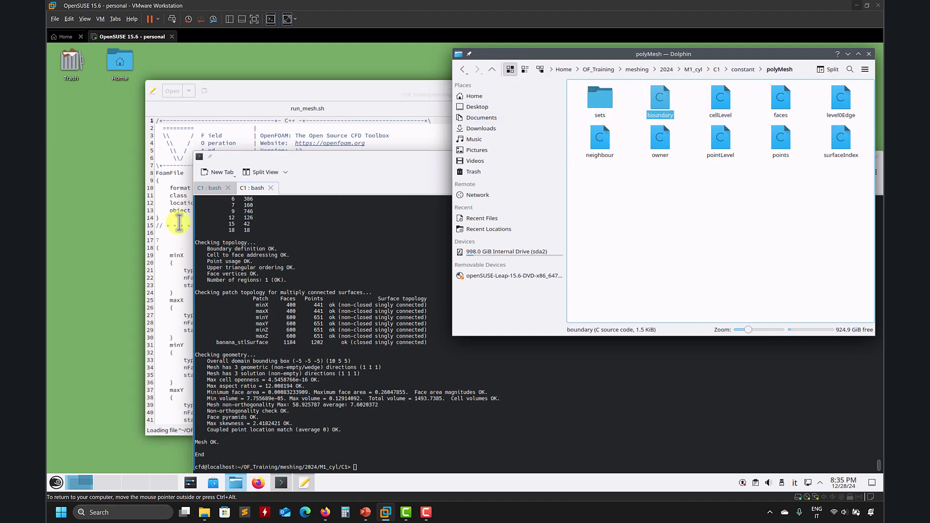
scroll(175, 238, "up", 8)
scroll(176, 234, "down", 8)
scroll(176, 235, "up", 8)
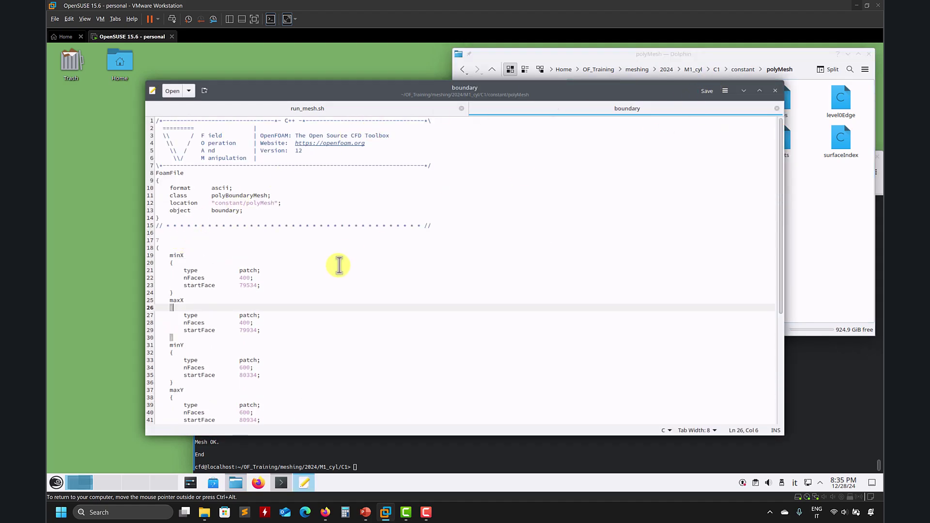
left_click(776, 93)
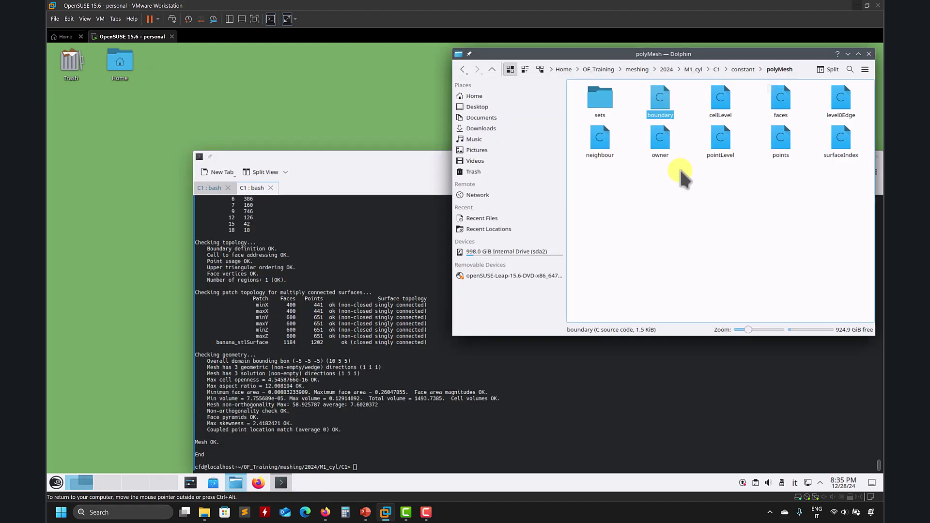
left_click(492, 69)
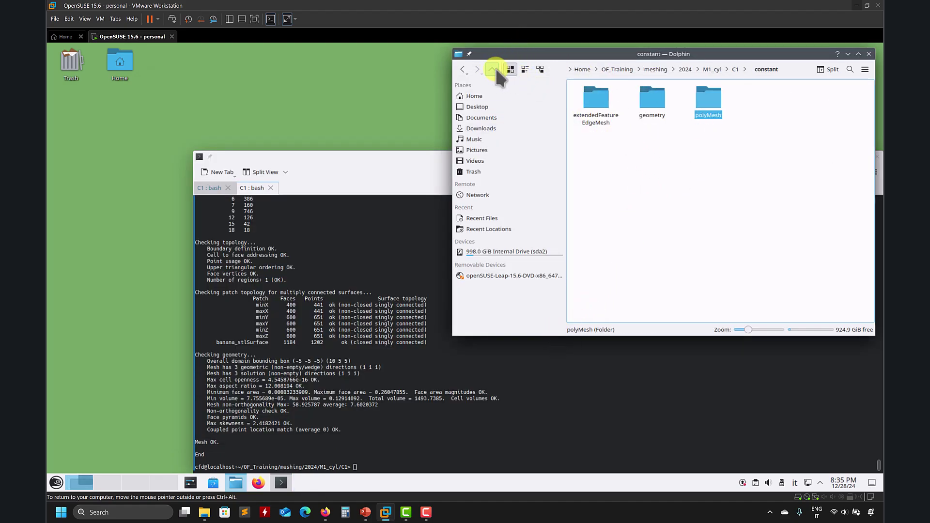
left_click(492, 69)
left_click(416, 223)
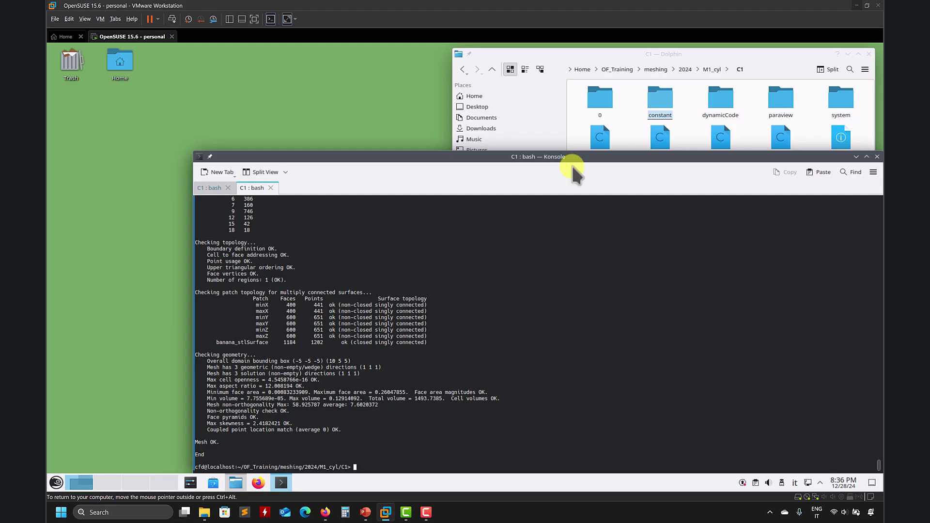
- Run foamCleanTutorials to strip C1 of generated files, then select run_mesh.sh in Dolphin
triple_click(622, 259)
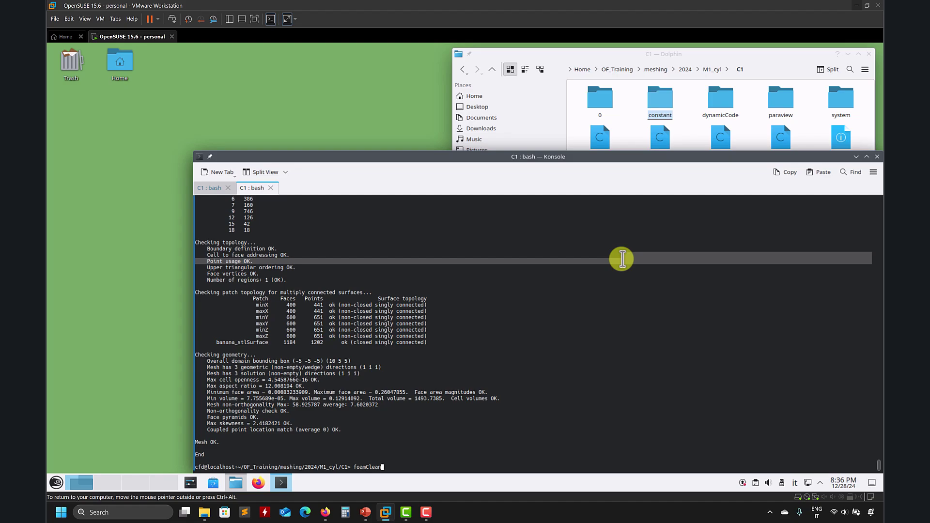
key("Return")
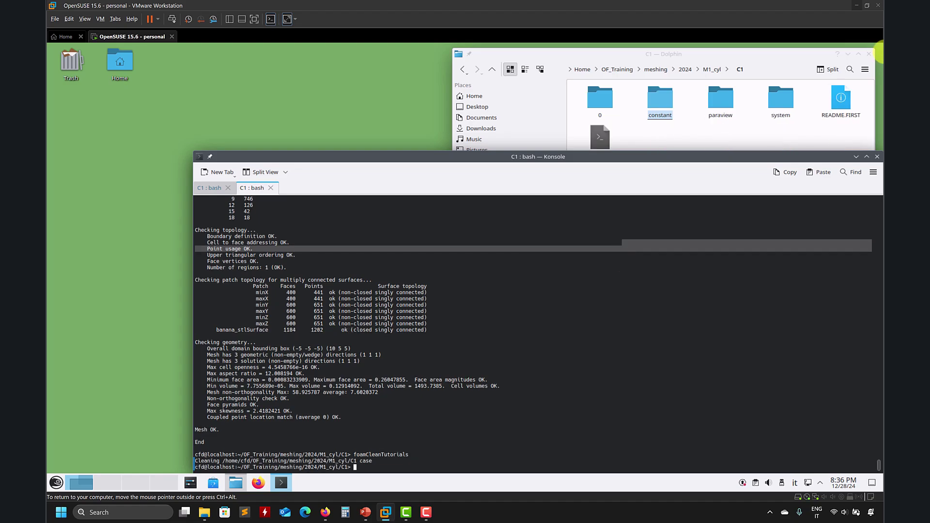
left_click(779, 69)
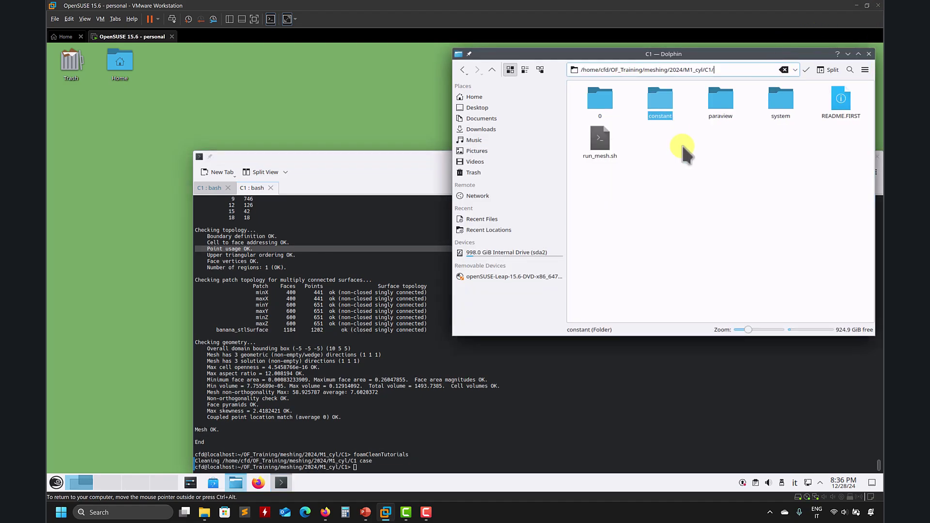
left_click(603, 149)
- In Kate, uncomment the plain snappyHexMesh line 8, comment out the -overwrite line 9, and save
mouse_move(684, 170)
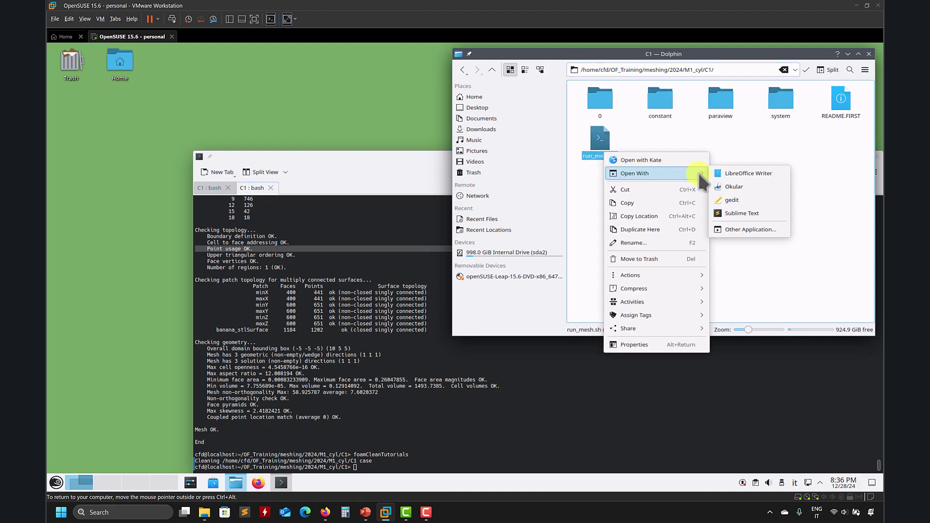
left_click(731, 194)
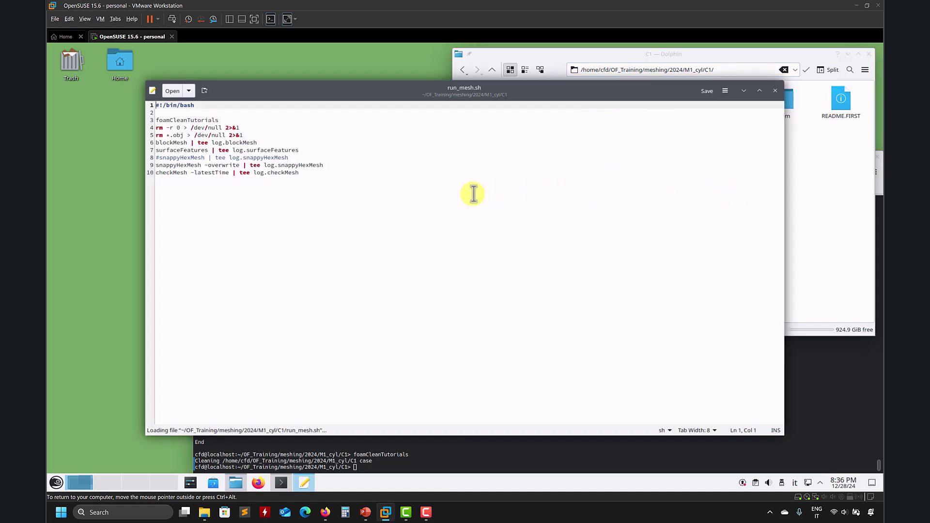
left_click(159, 158)
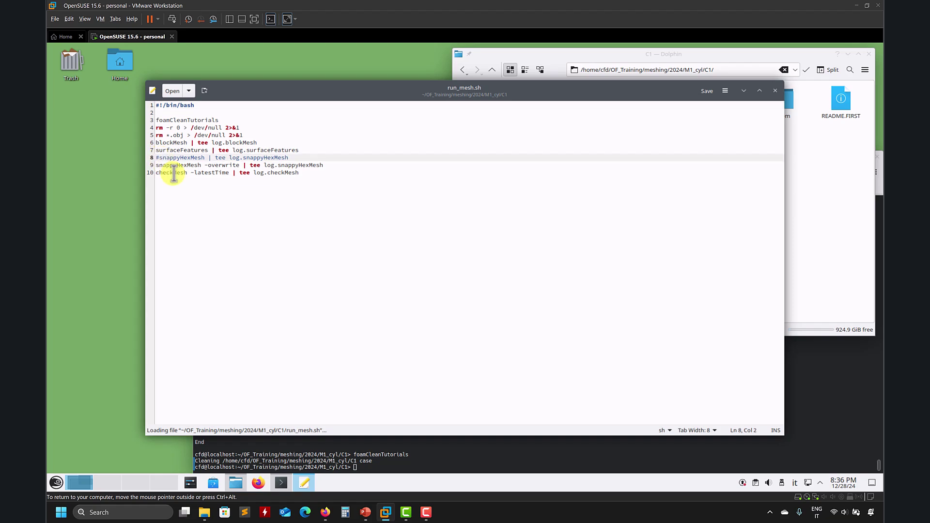
key("BackSpace")
key("Down")
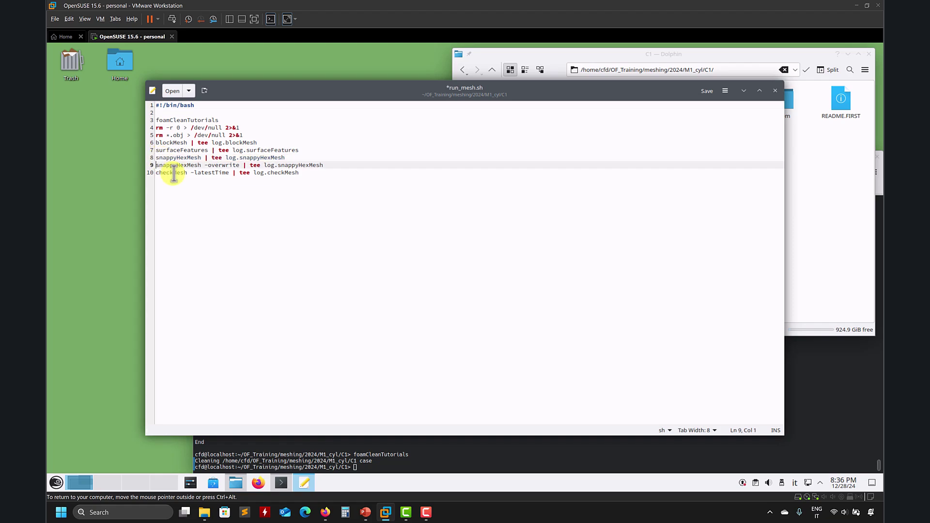
type("#")
key("ctrl+s")
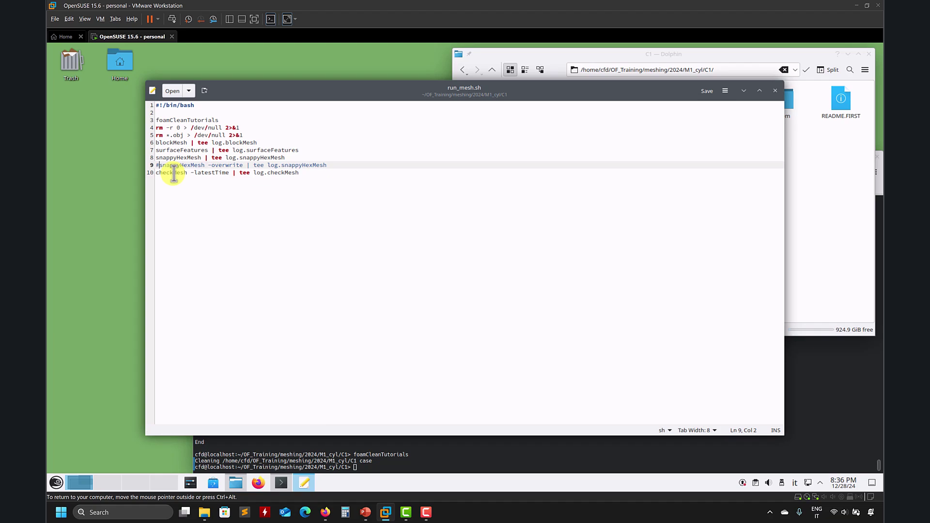
left_click_drag(538, 93, 466, 107)
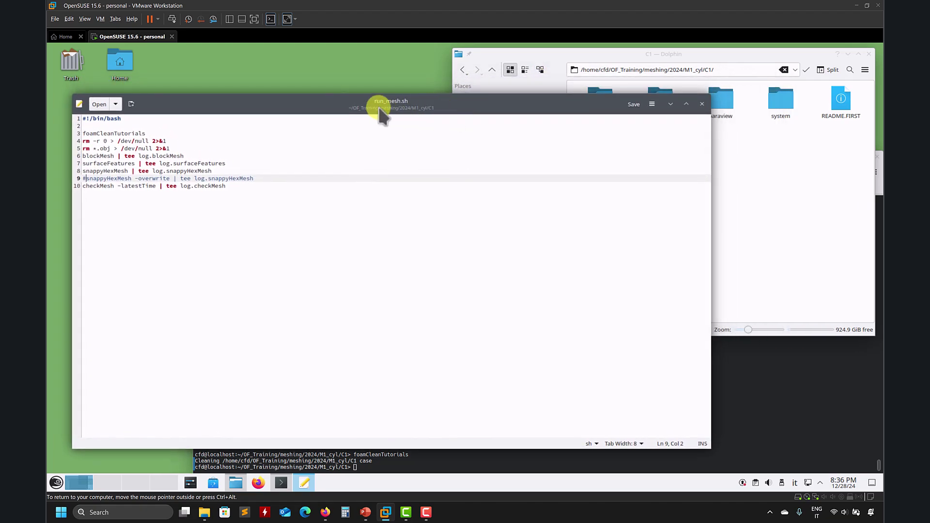